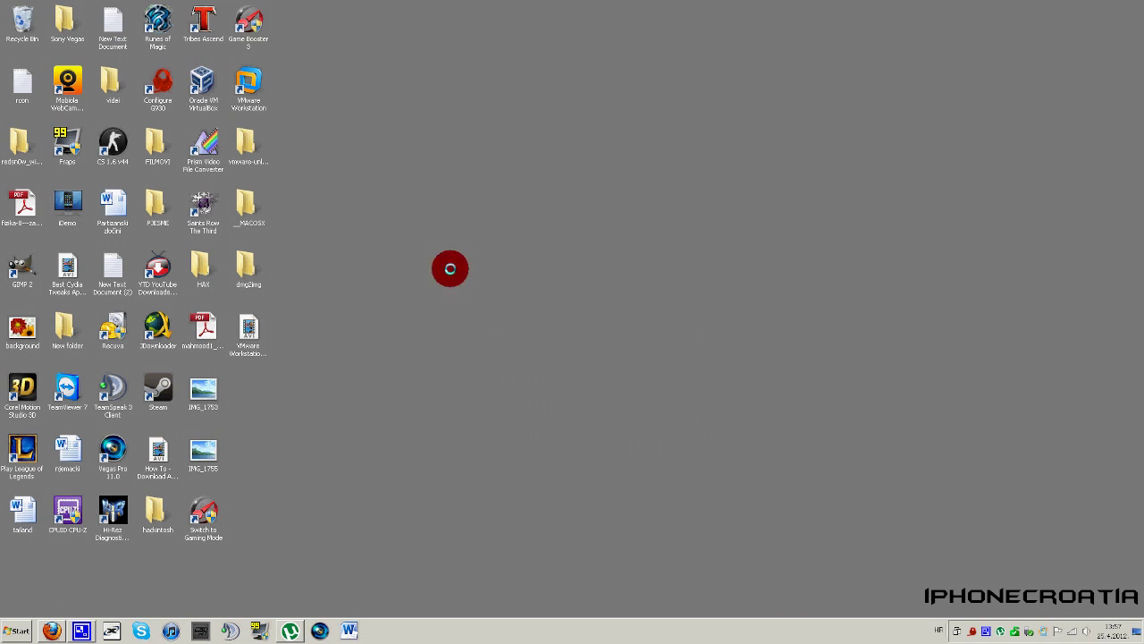
Step: Refresh the desktop icons twice from the desktop context menu
right_click(267, 154)
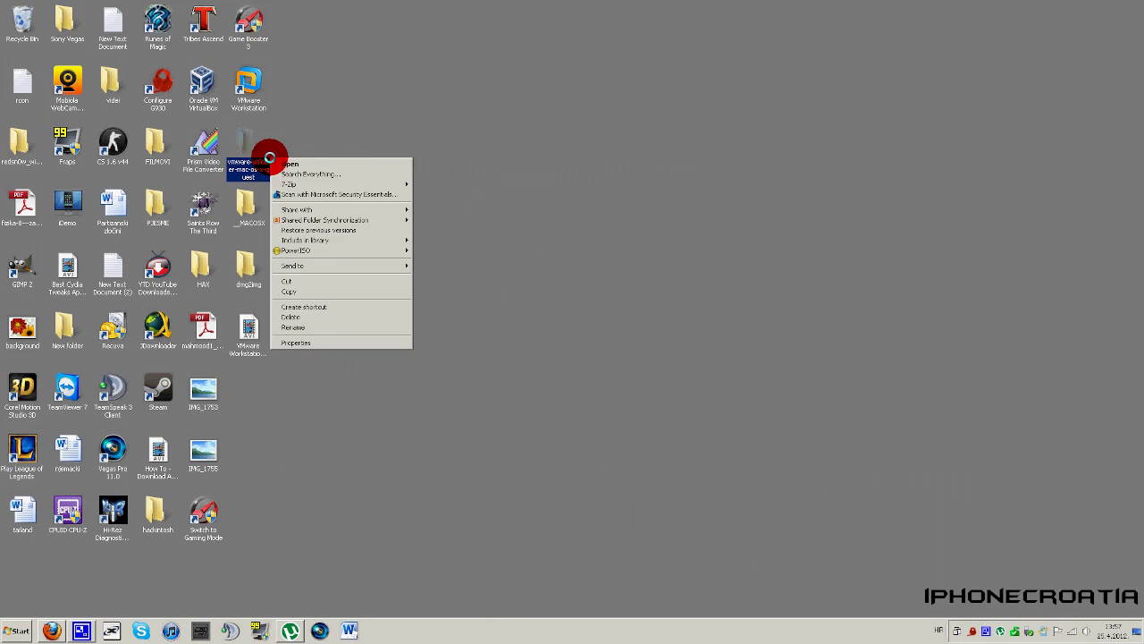
click(557, 166)
right_click(557, 172)
click(613, 205)
right_click(576, 171)
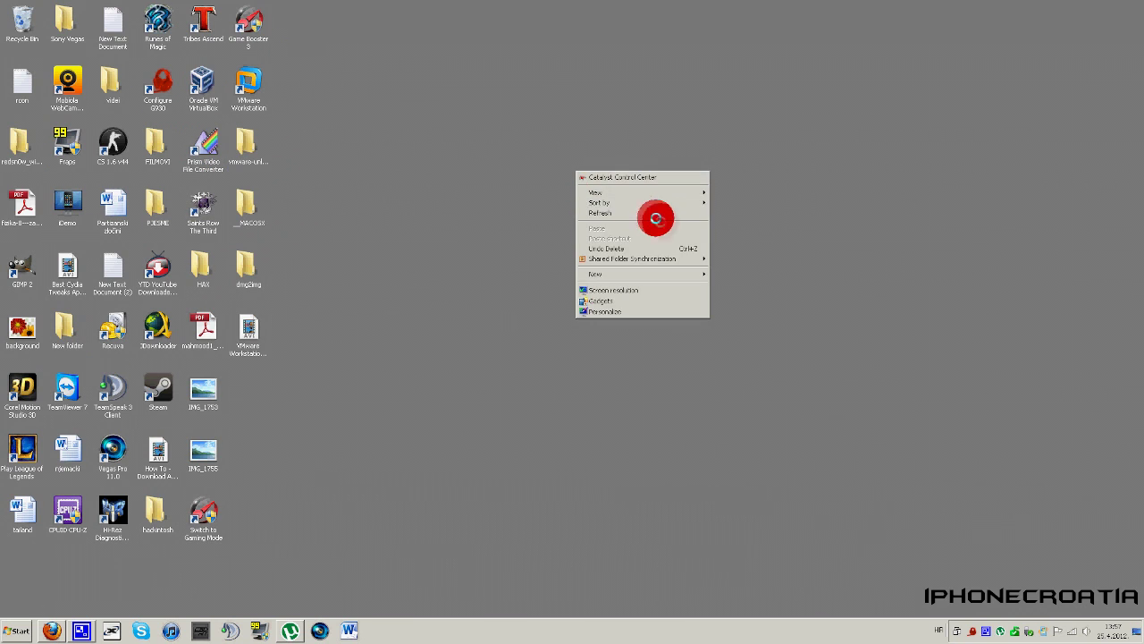
click(659, 218)
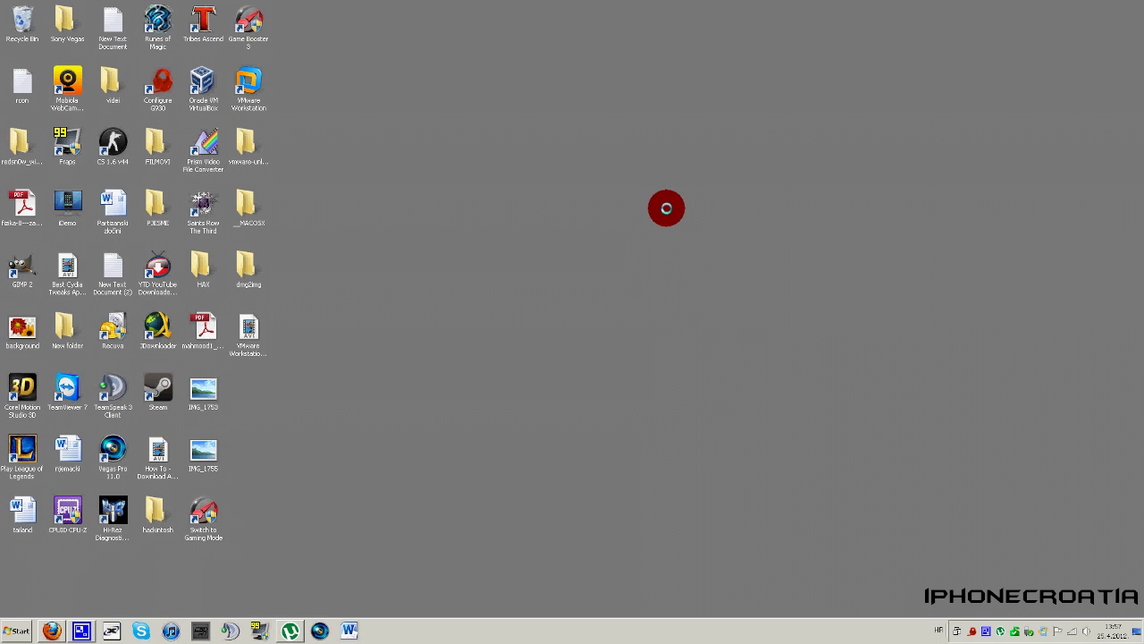
Step: Check the Best Cydia Tweaks video's properties, highlighting its 656 MB size, then close them
click(11, 630)
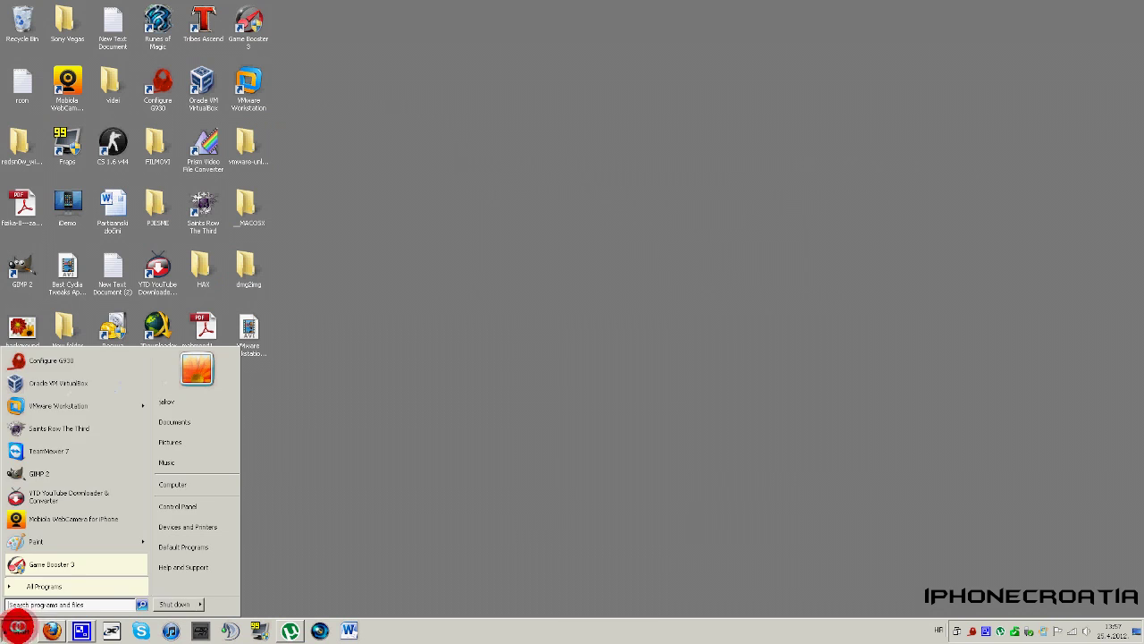
click(498, 350)
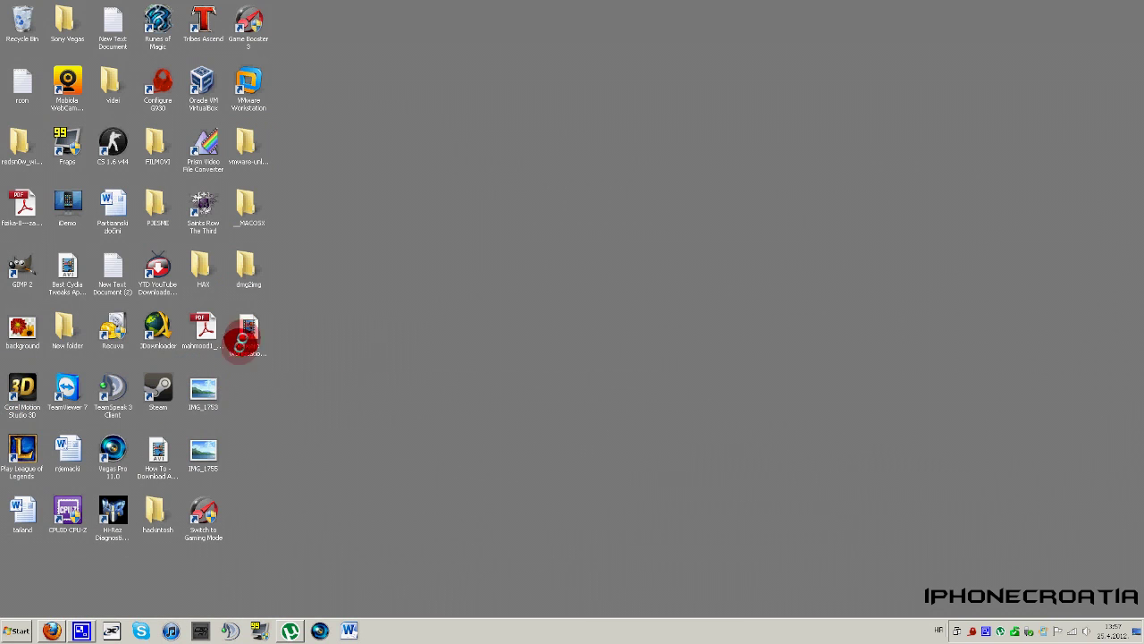
click(240, 335)
click(156, 445)
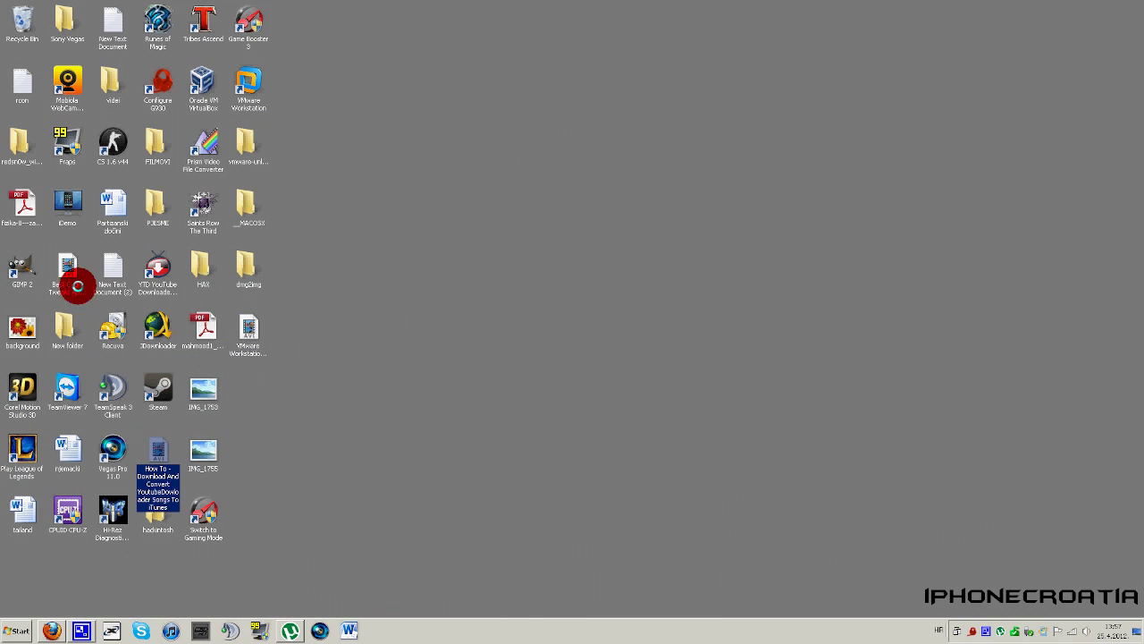
right_click(77, 270)
click(119, 452)
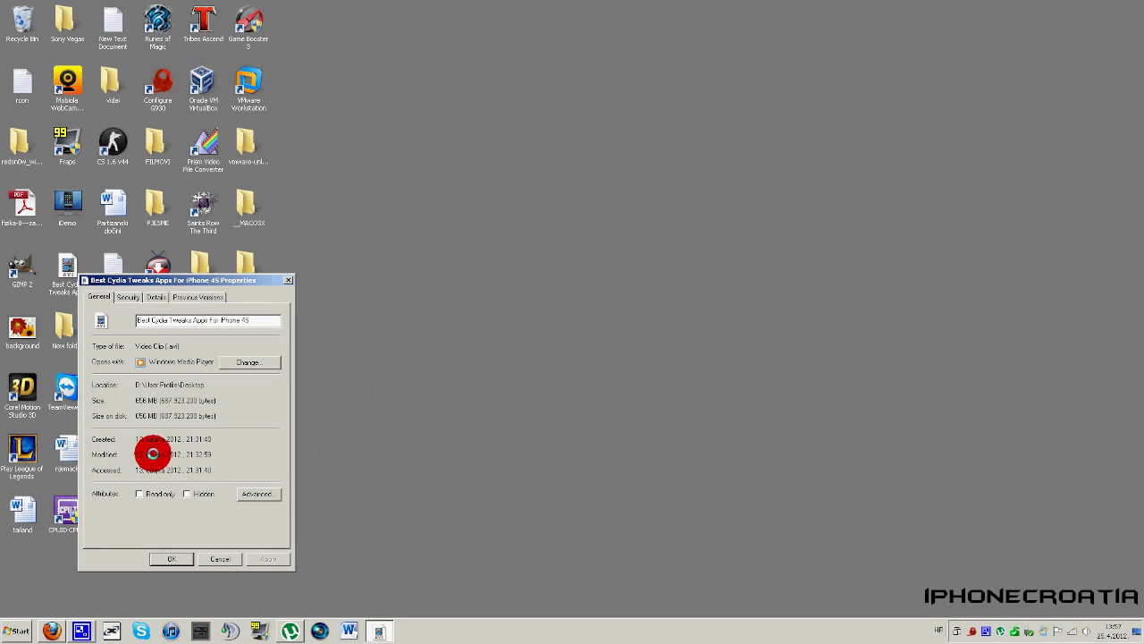
drag(183, 401, 133, 399)
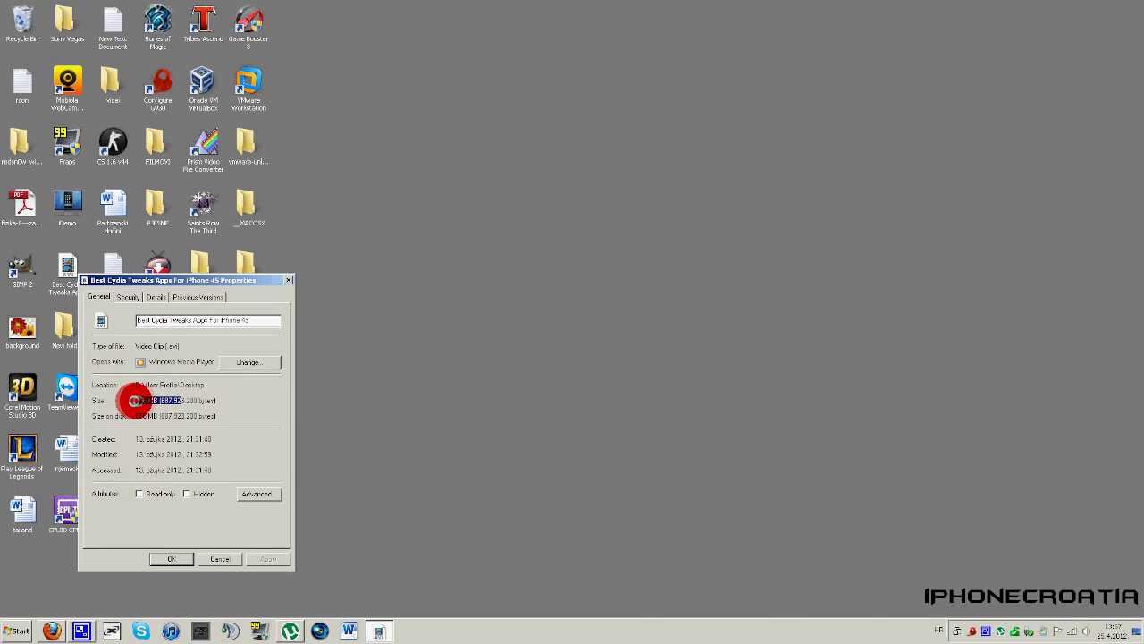
click(286, 280)
Step: Refresh the desktop and inspect the VMware Workstation video's file properties
right_click(328, 251)
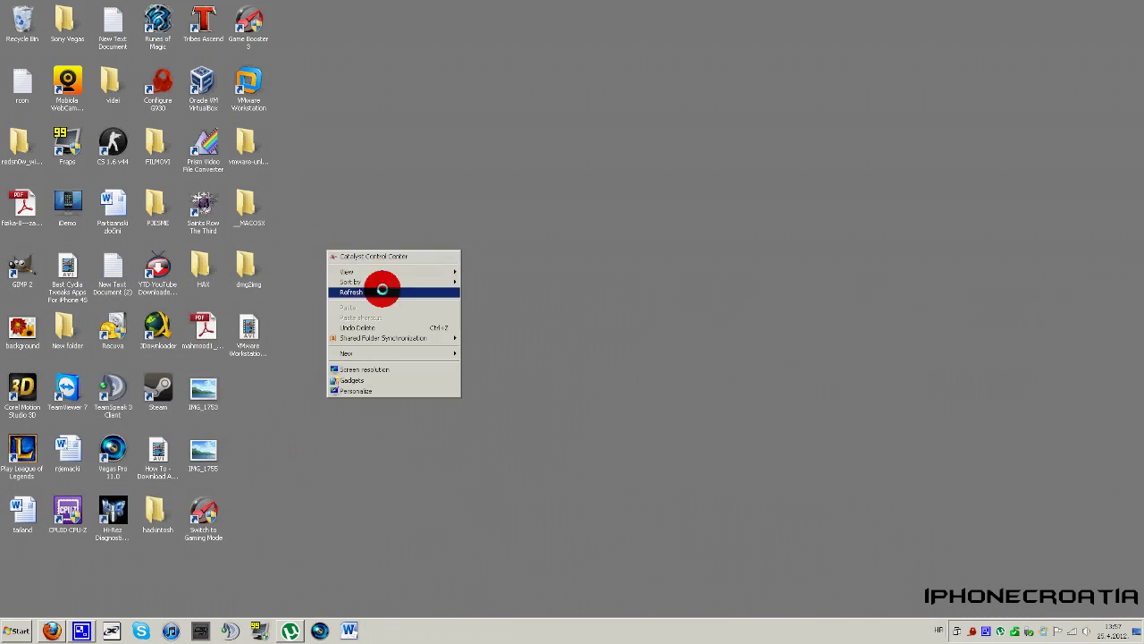
click(387, 291)
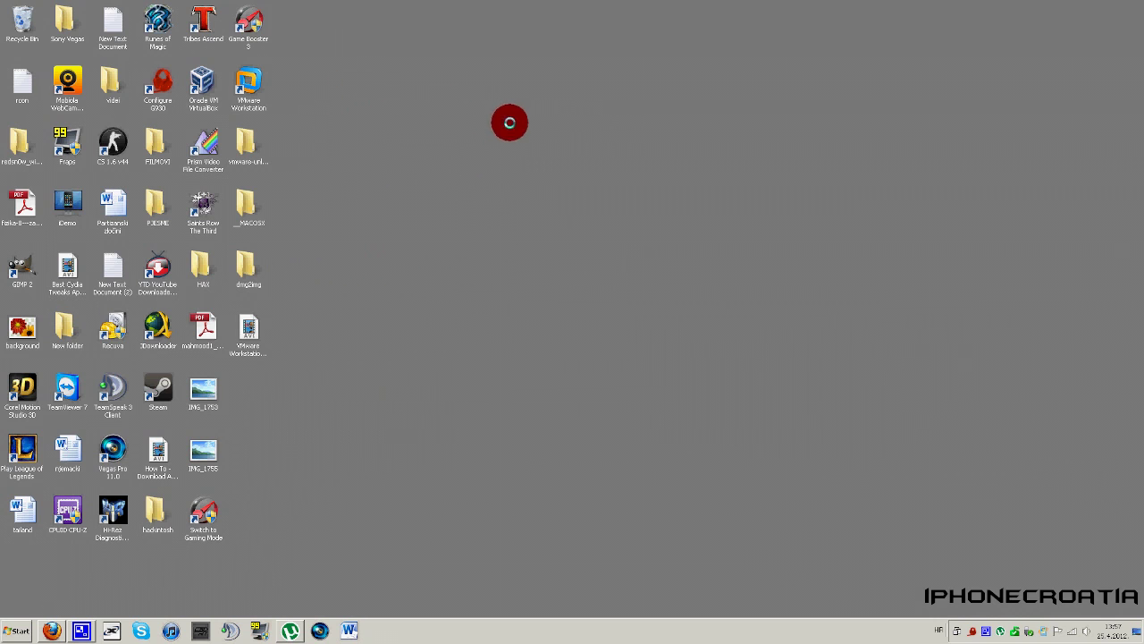
right_click(247, 336)
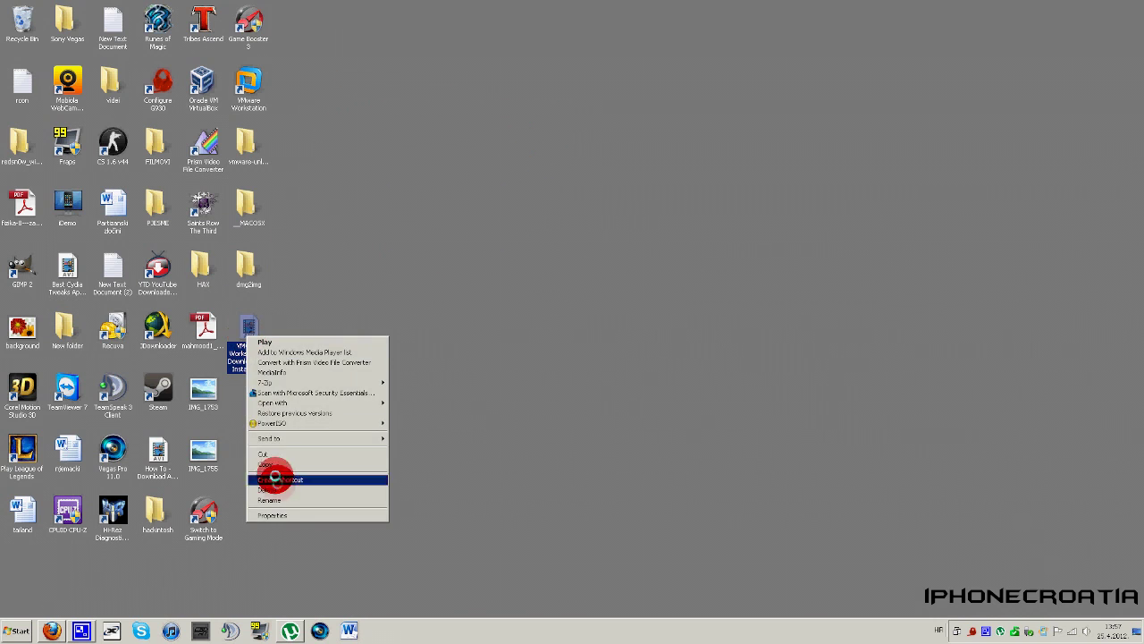
click(293, 514)
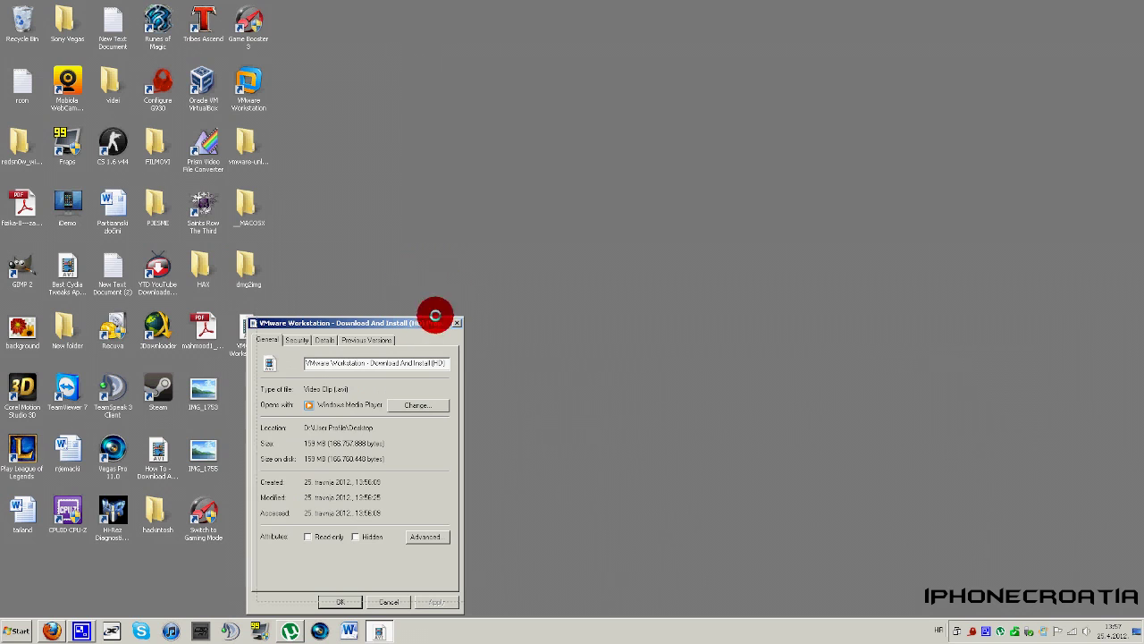
drag(429, 324, 505, 202)
click(529, 202)
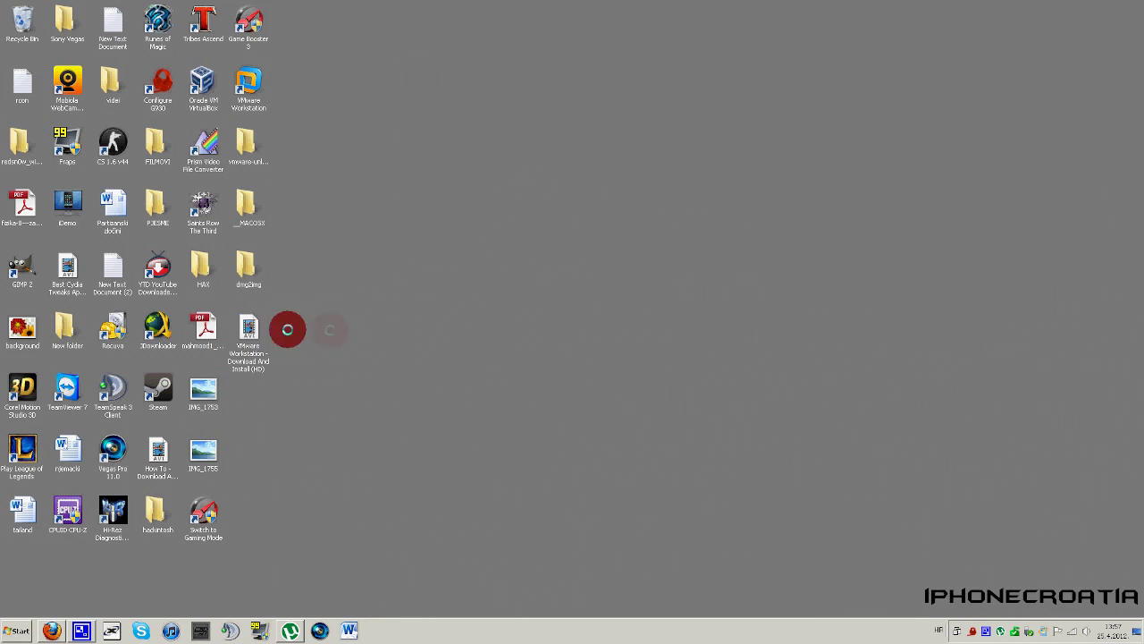
Step: Bring the Prism Video Converter Software web page forward in Firefox
click(75, 632)
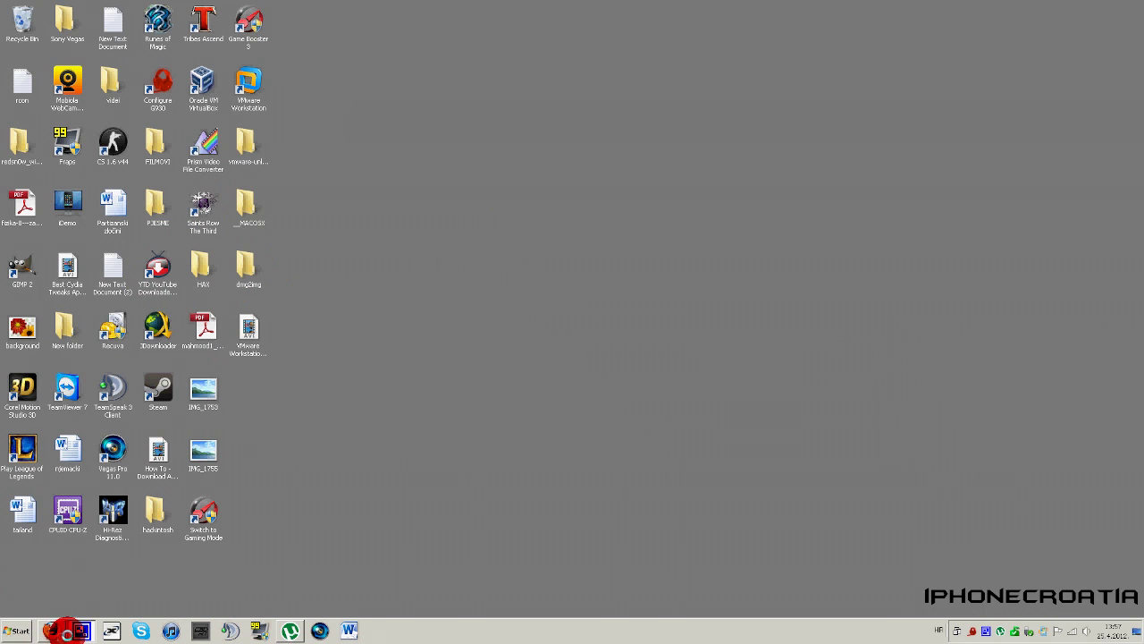
click(52, 631)
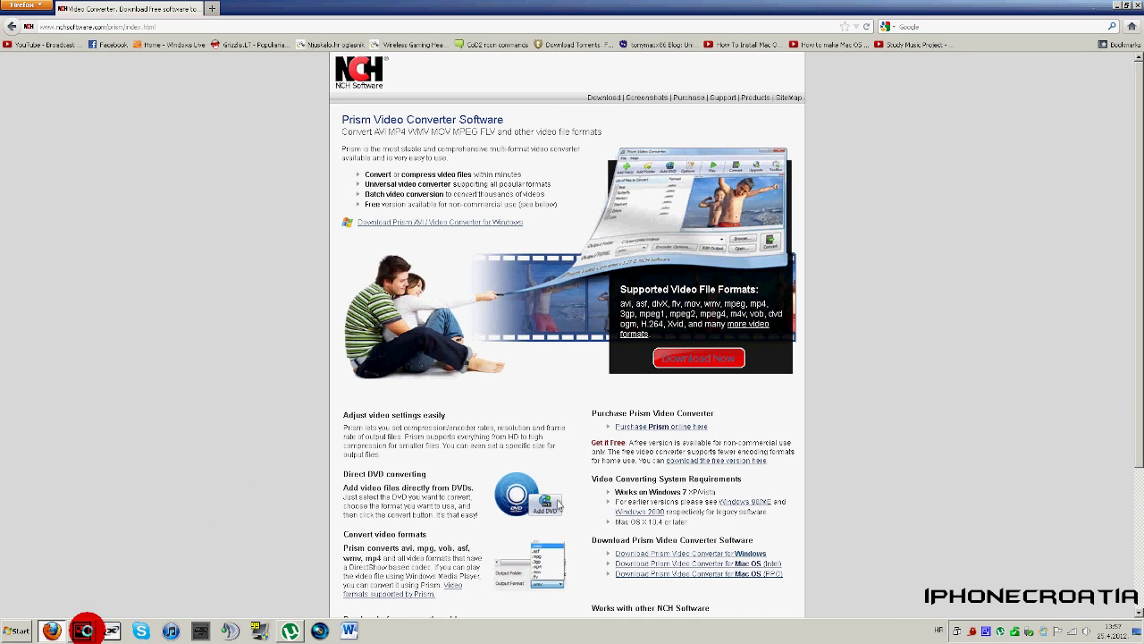
click(85, 631)
click(89, 623)
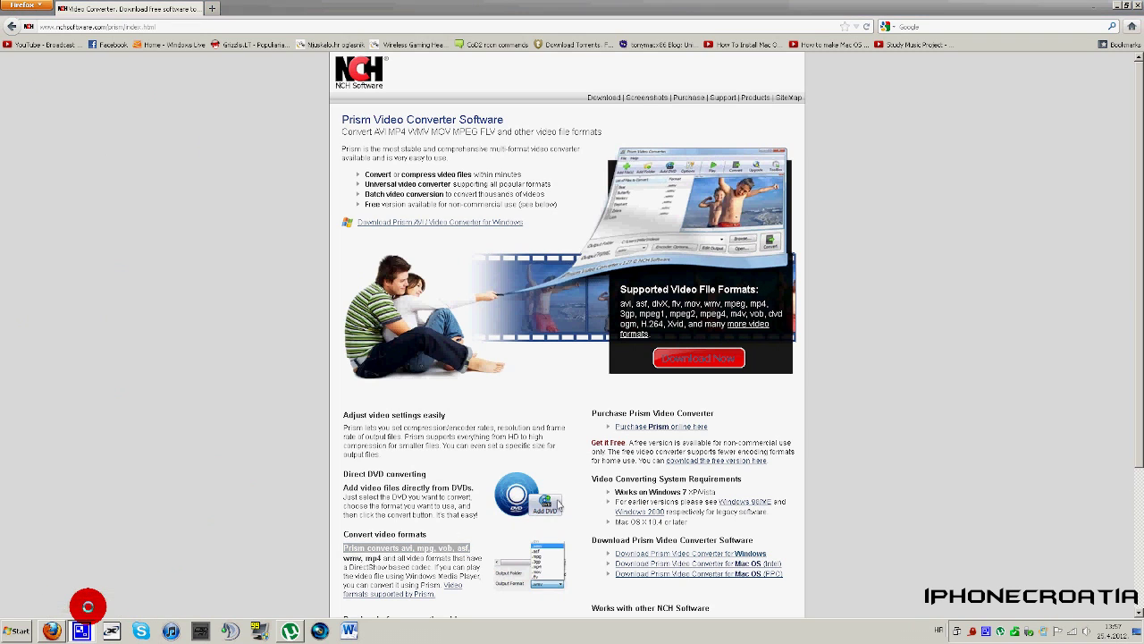
click(171, 459)
drag(349, 118, 527, 134)
click(962, 617)
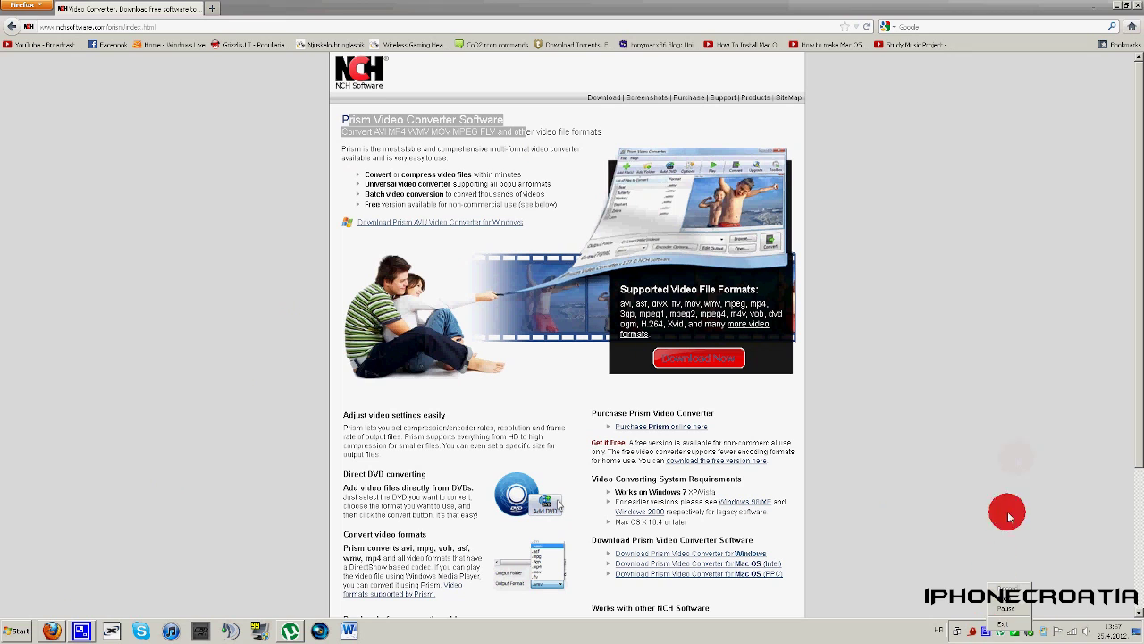
click(1010, 500)
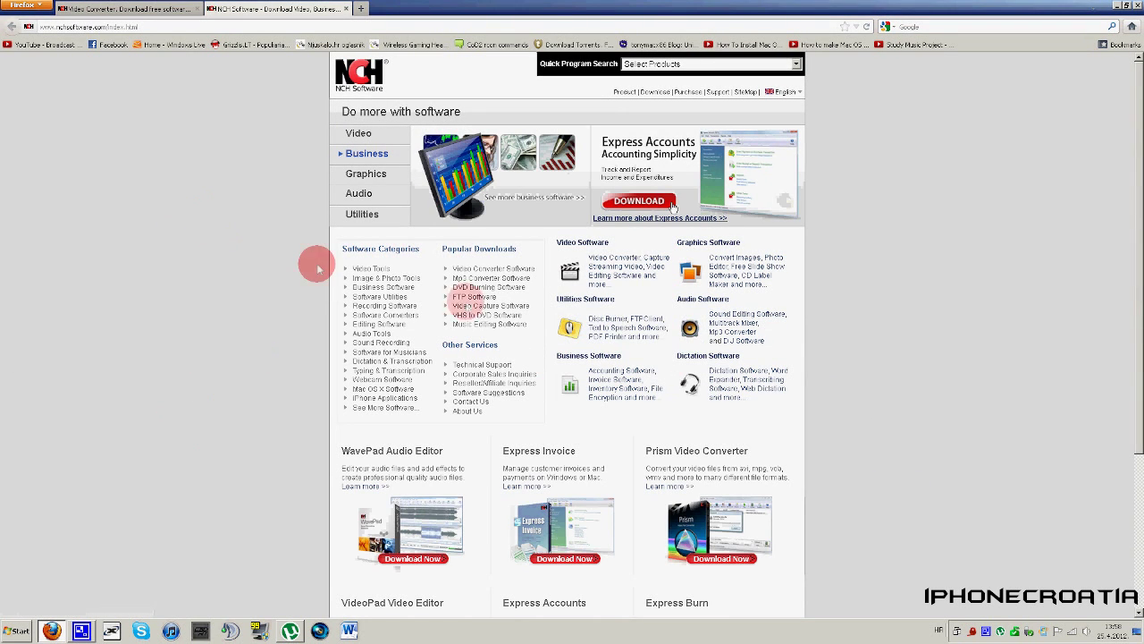
Step: Close the extra NCH Software tab and start the Prism Video Converter for Windows download
click(343, 8)
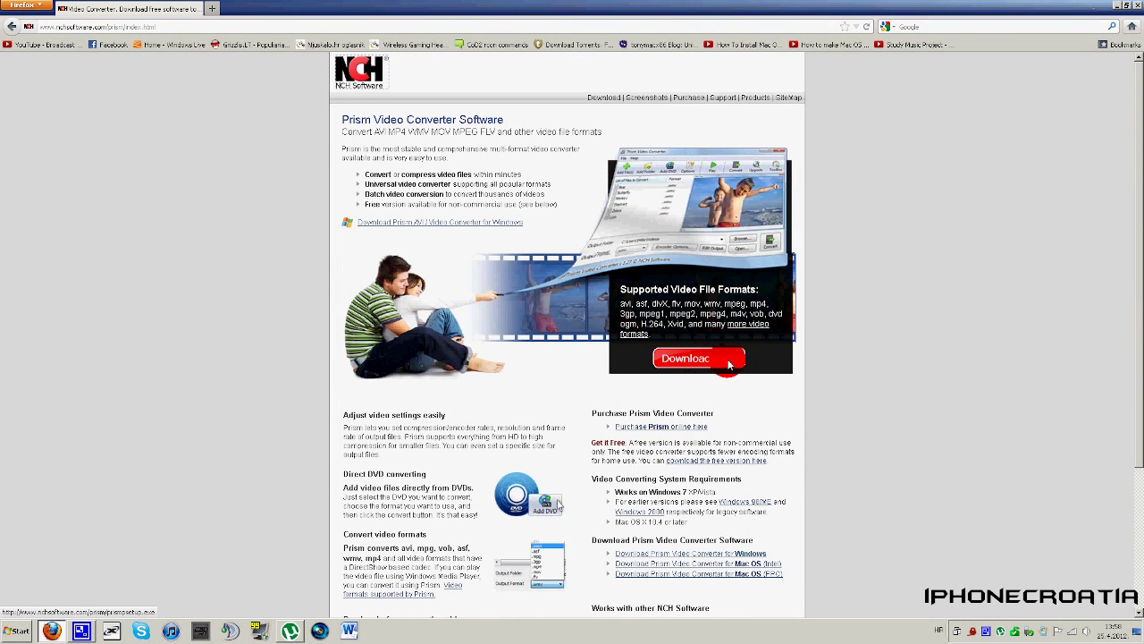
click(391, 230)
mouse_move(390, 228)
mouse_down()
mouse_move(537, 225)
mouse_move(353, 222)
mouse_move(483, 238)
mouse_move(462, 224)
mouse_move(552, 226)
mouse_move(434, 224)
mouse_move(454, 159)
mouse_move(263, 9)
mouse_up()
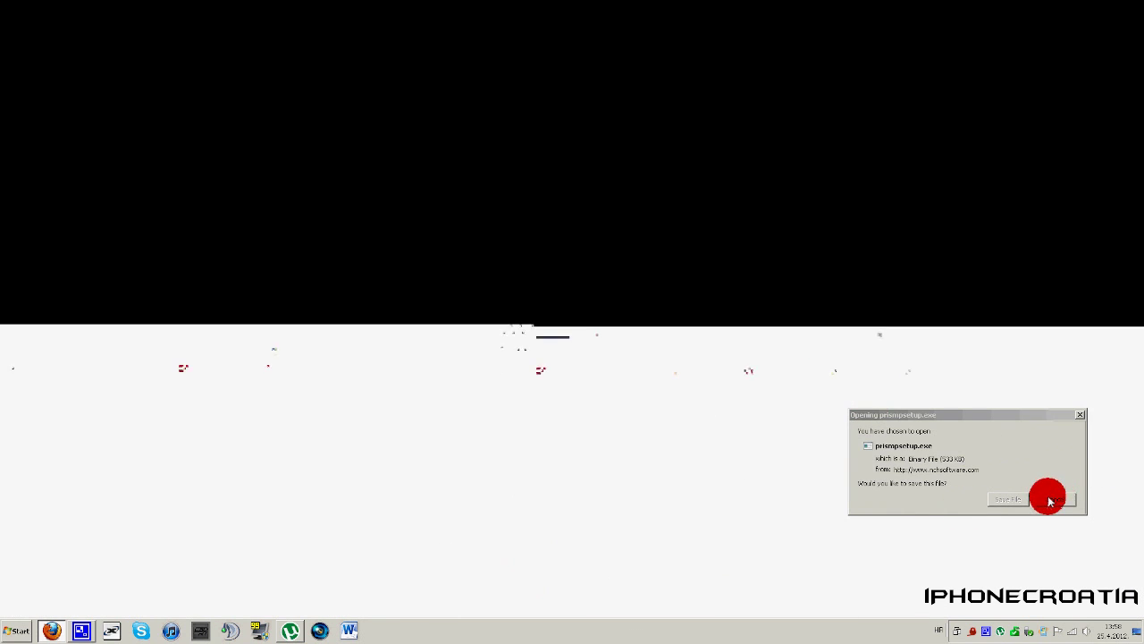
Step: Dismiss the prismsetup.exe prompt, close the empty tab, and search the Start menu for 'prism'
click(1051, 497)
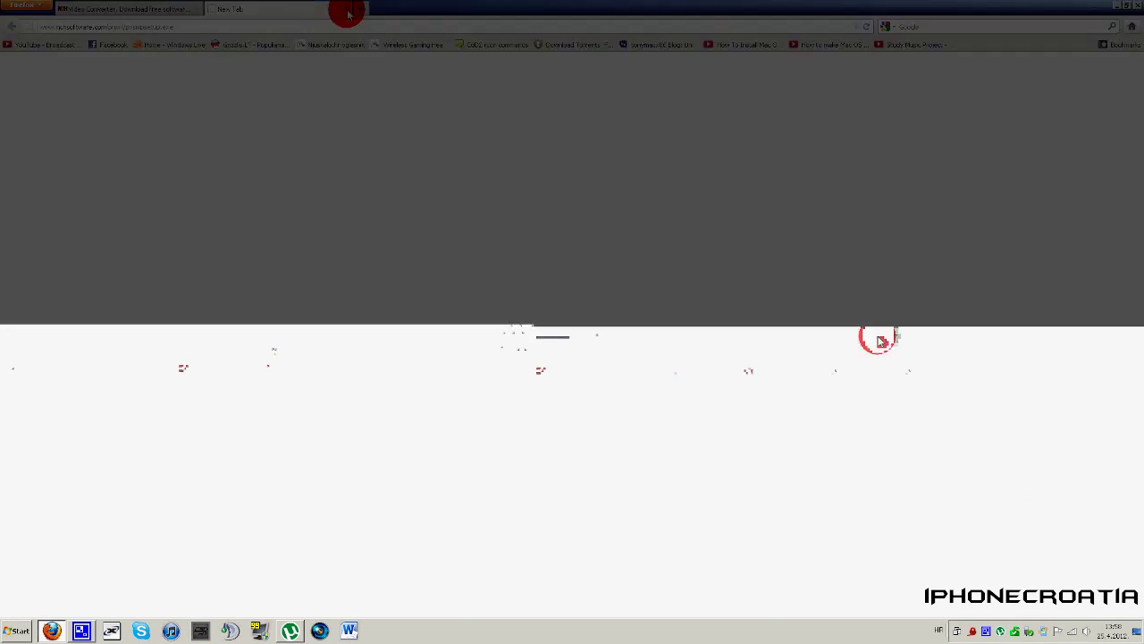
click(349, 13)
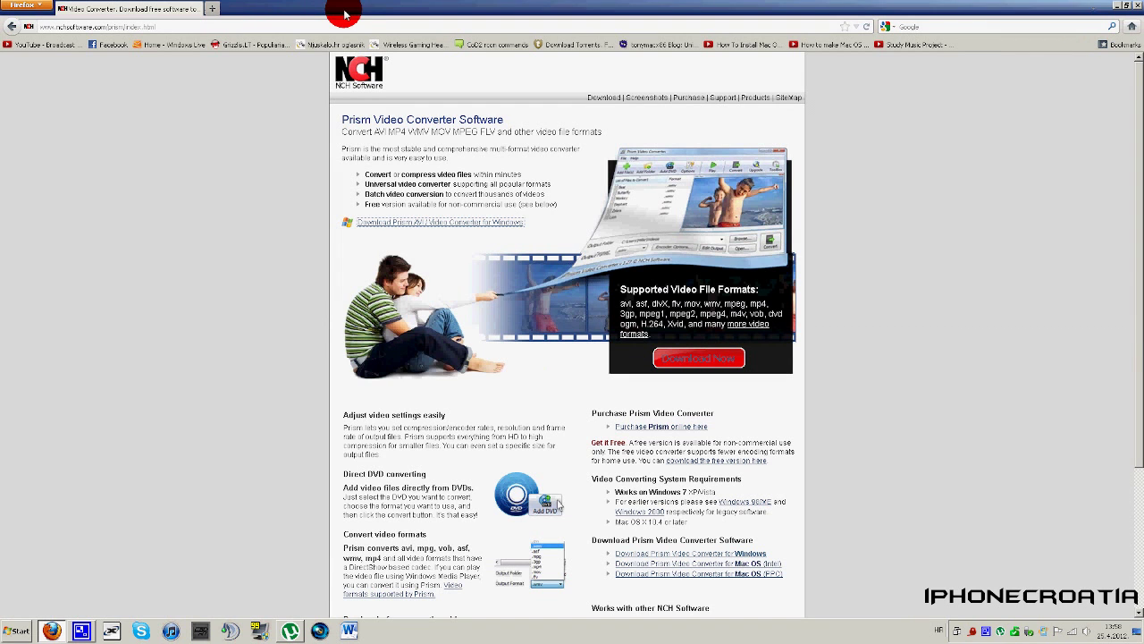
click(7, 633)
text(pri)
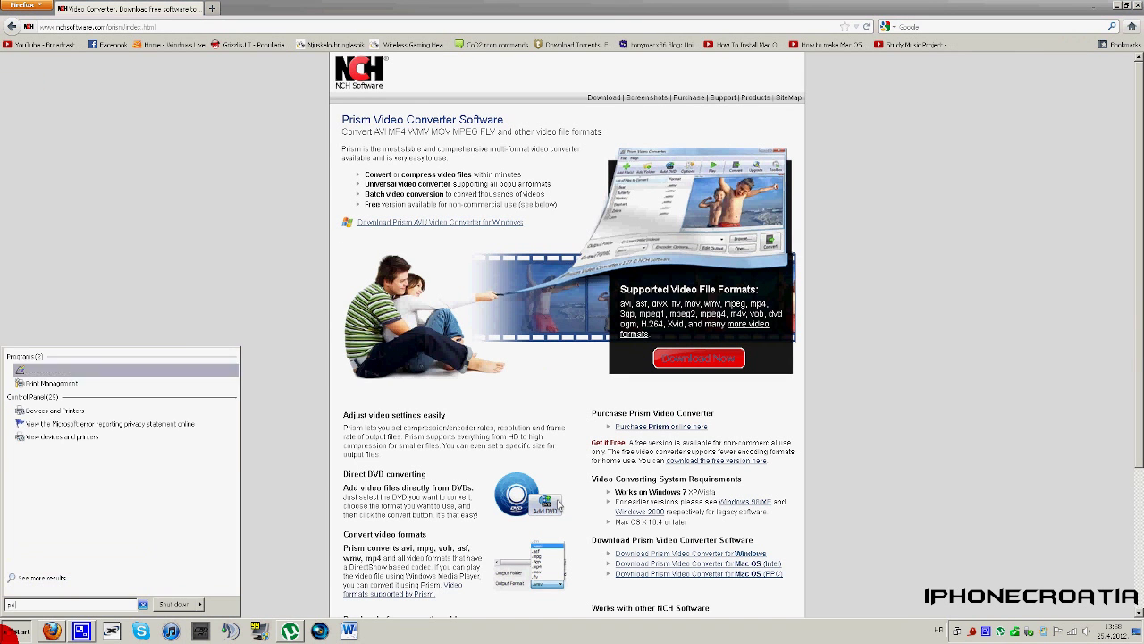
text(sm)
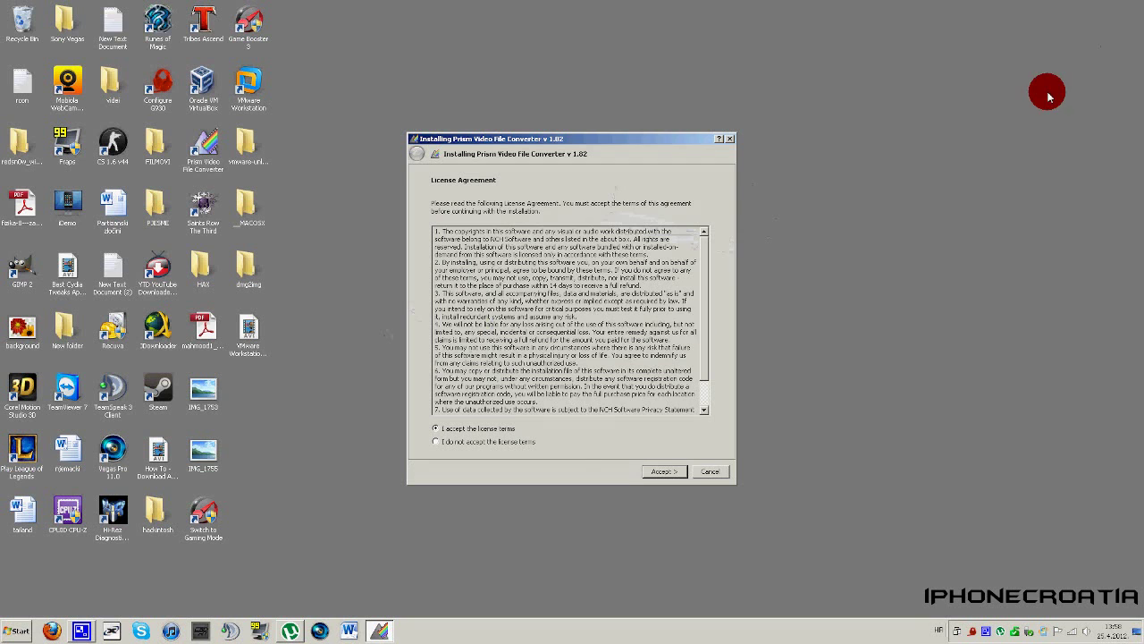
Step: Accept the licence, decline the NCH browser toolbar, and finish the installation
click(653, 474)
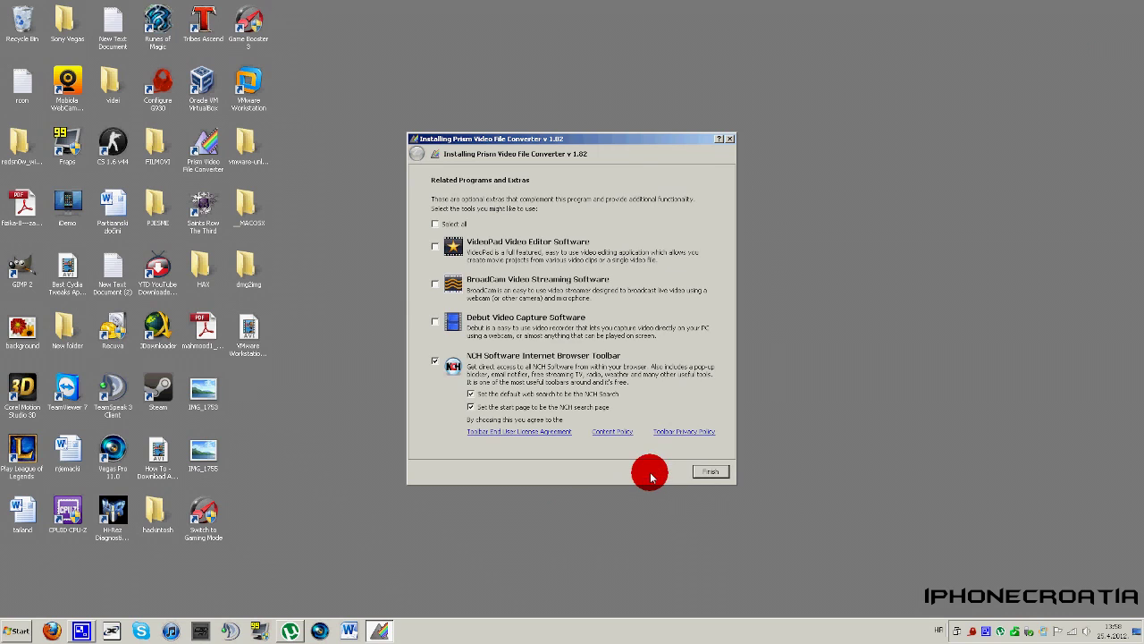
click(436, 362)
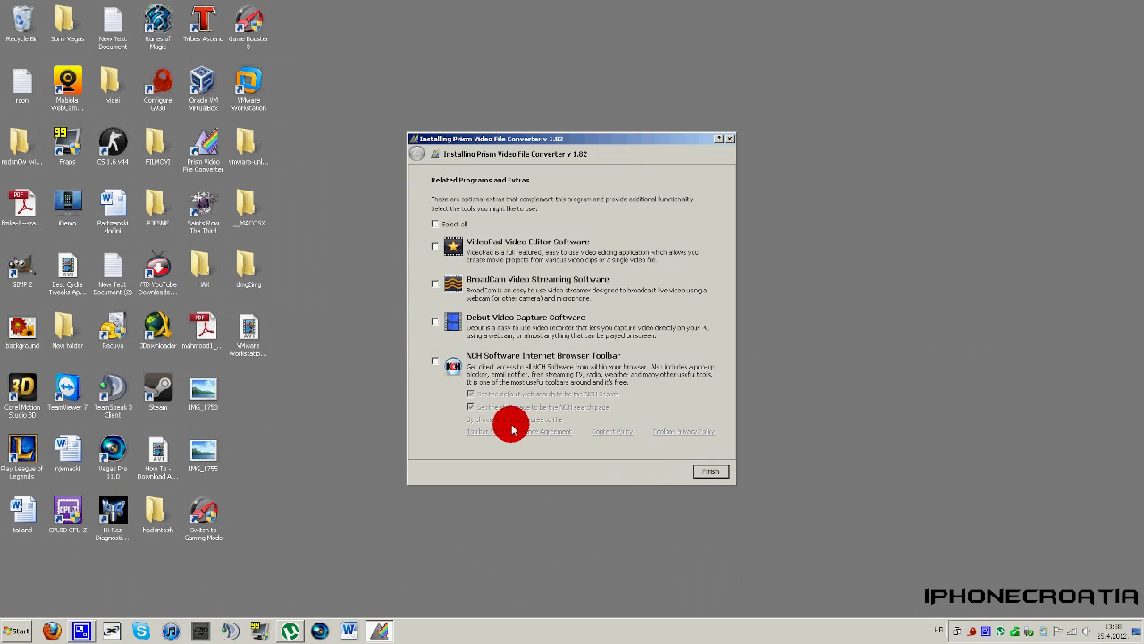
click(716, 471)
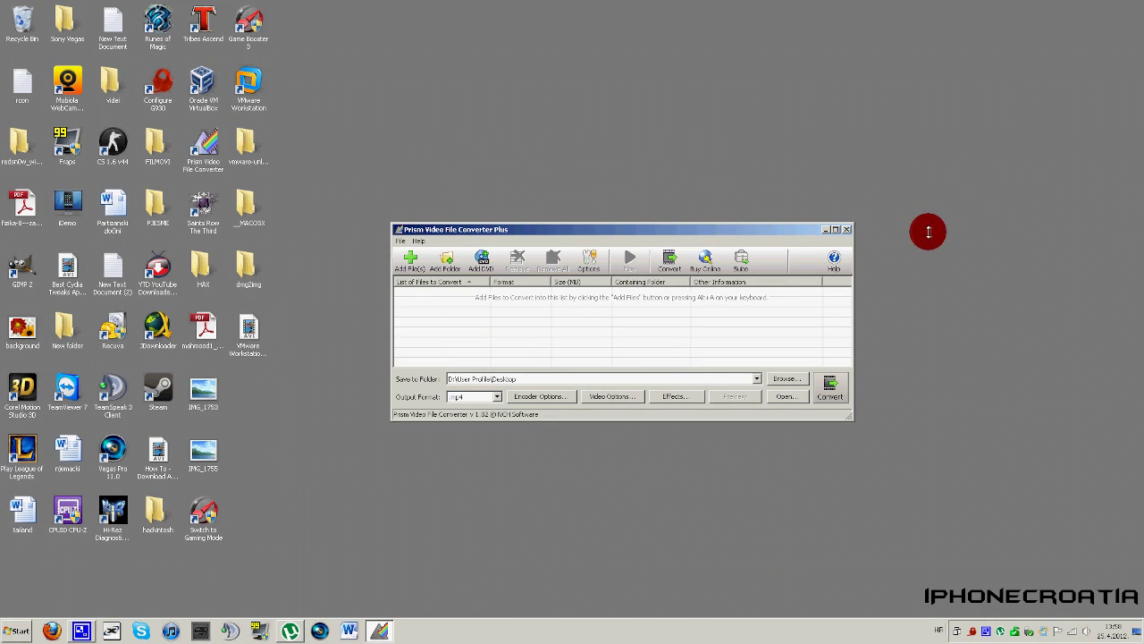
Step: Close the converter, relaunch it from its desktop icon, maximize it, and open Add File(s)
click(852, 232)
right_click(393, 165)
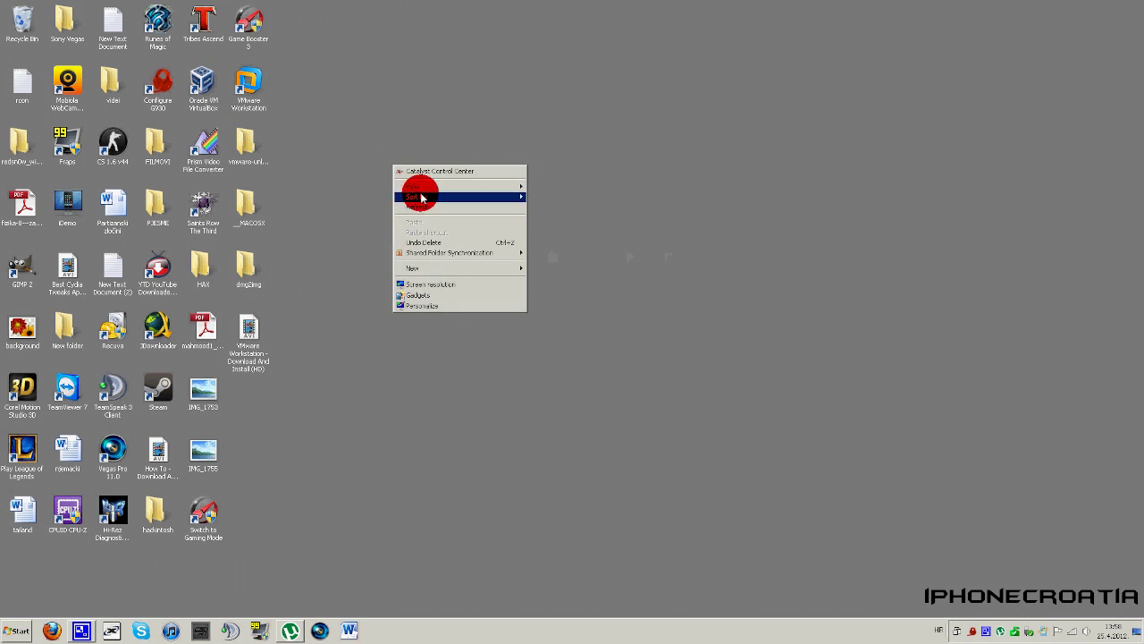
right_click(424, 203)
click(371, 162)
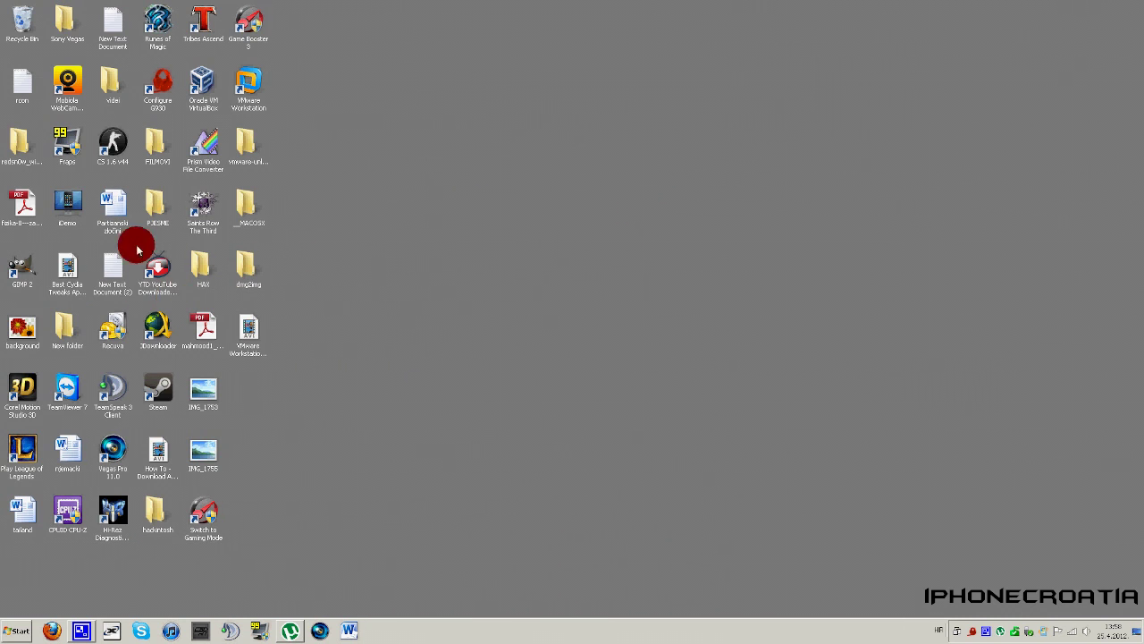
double_click(207, 150)
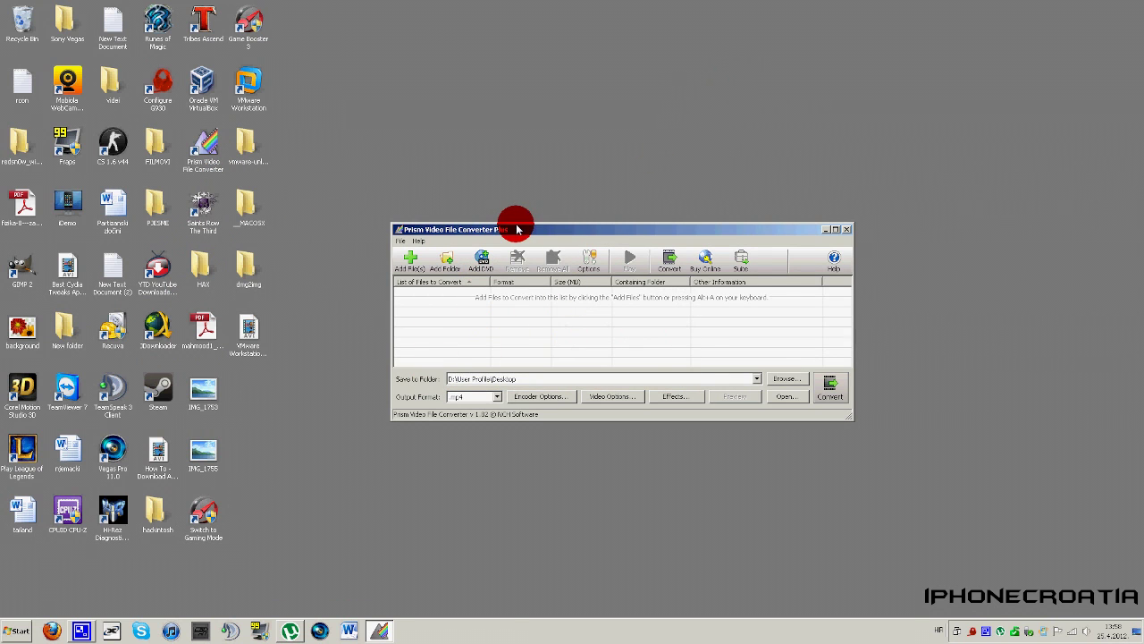
double_click(517, 228)
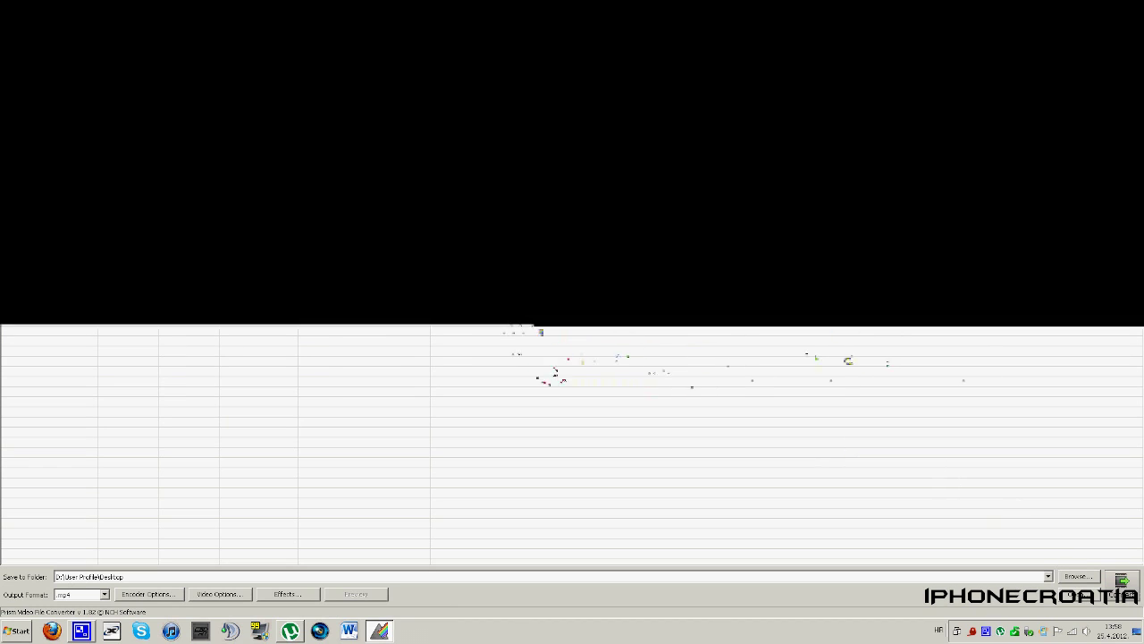
click(18, 38)
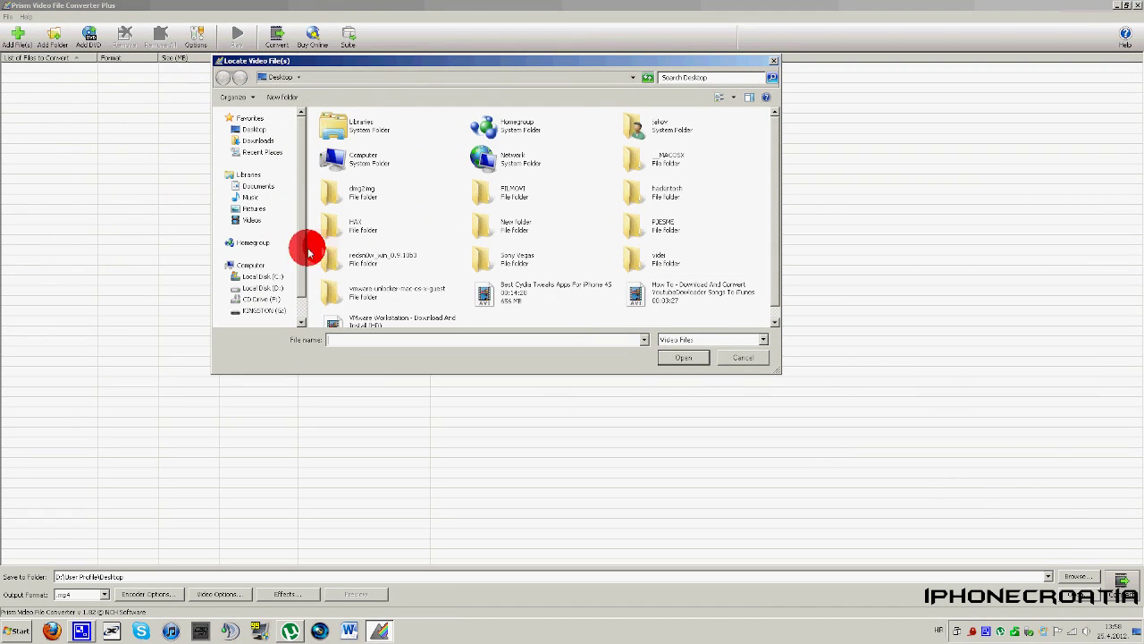
Step: Add 'VMware Workstation - Download And Install (HD)' .avi from the Desktop to the conversion list
click(394, 256)
scroll(549, 281, down, 1)
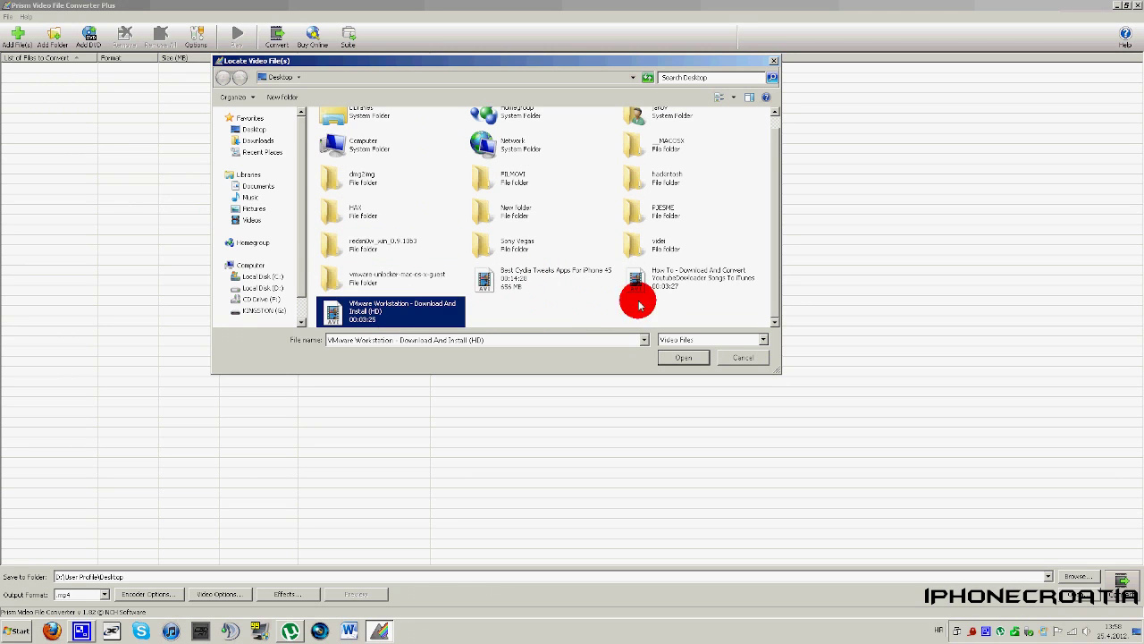
double_click(416, 320)
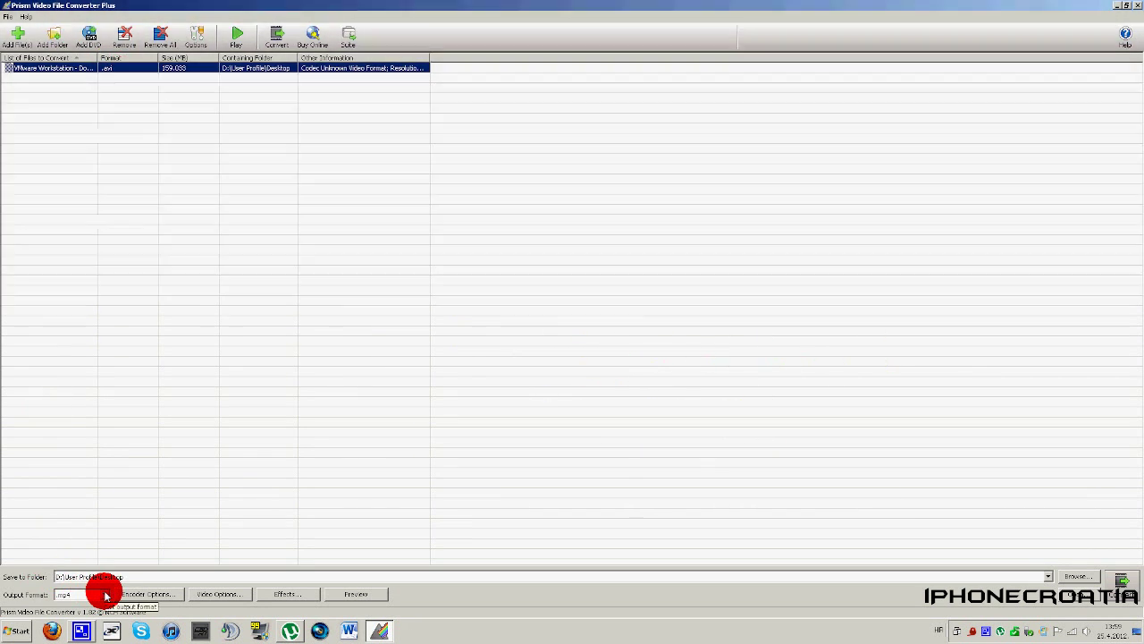
click(106, 596)
Step: Choose mp4 in the Output Format list for the queued VMware AVI video
click(102, 592)
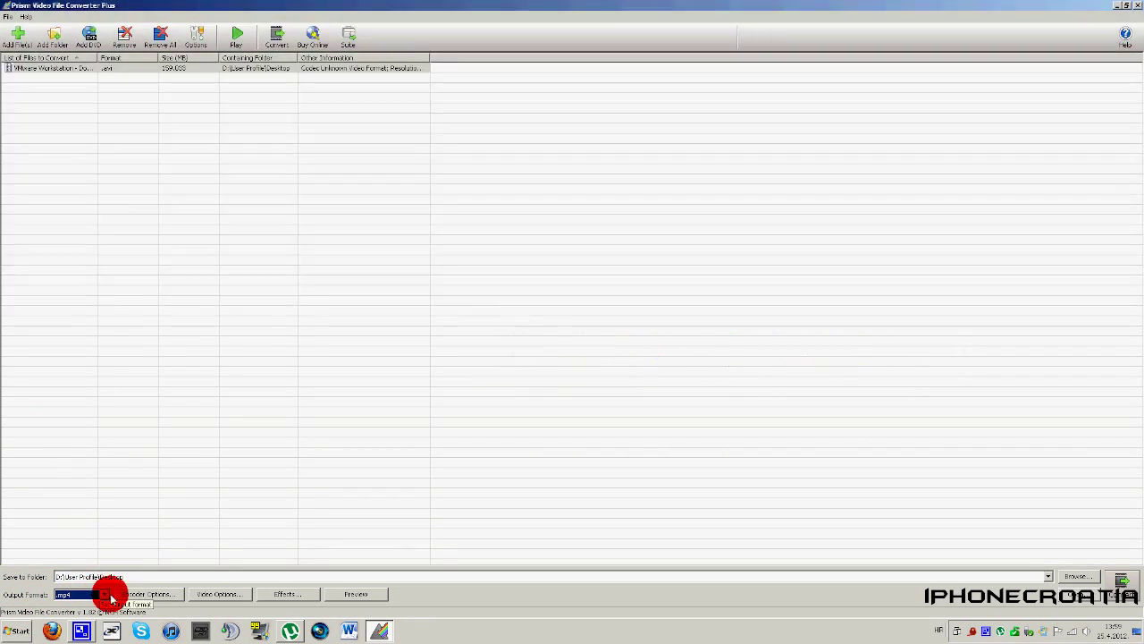
click(104, 595)
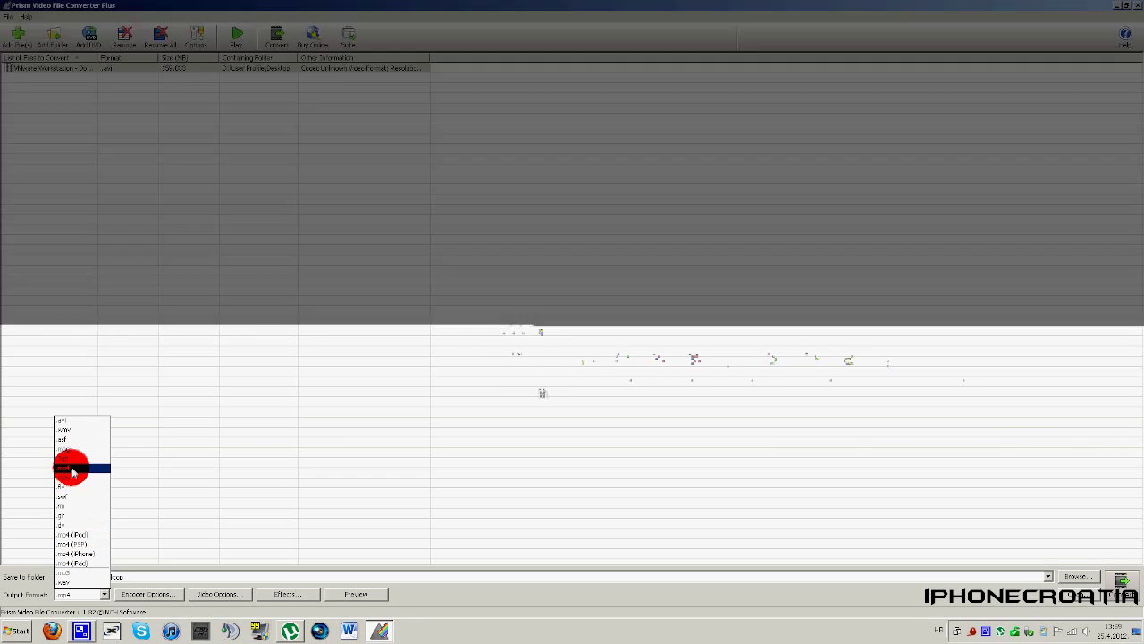
click(71, 468)
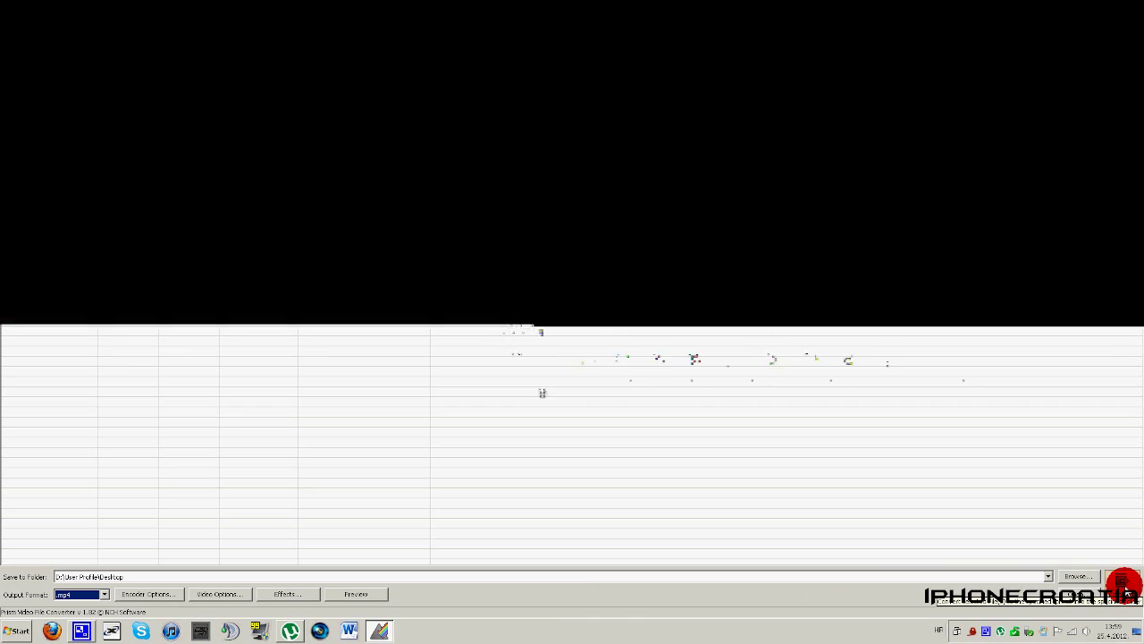
Step: Convert the VMware Workstation video to mp4 on the Desktop, then close Prism
click(1123, 581)
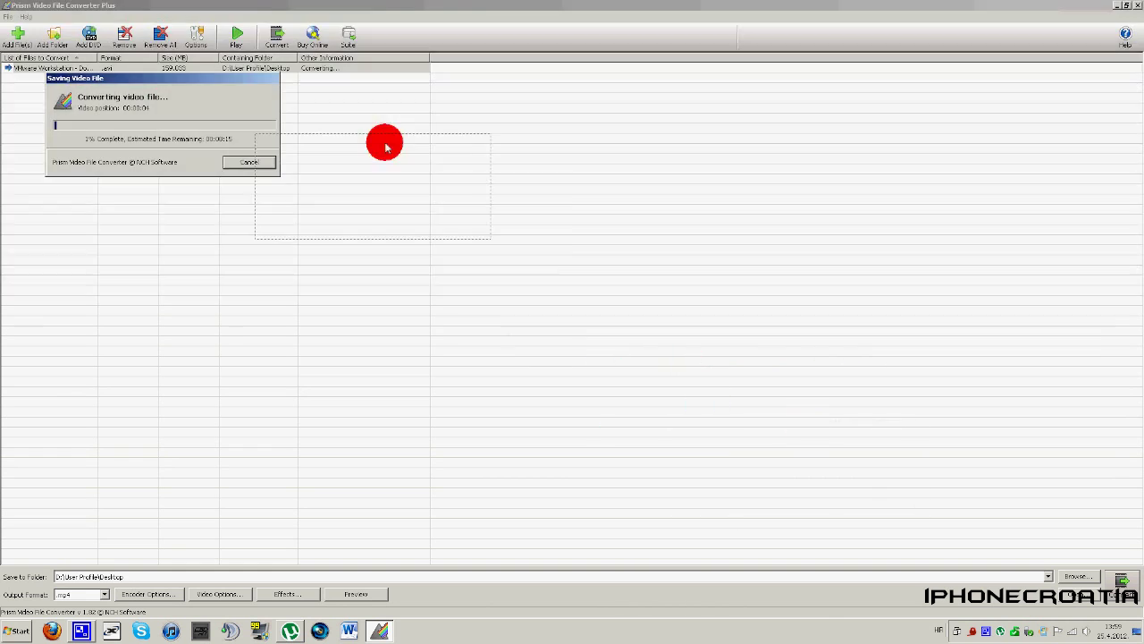
drag(384, 146, 465, 178)
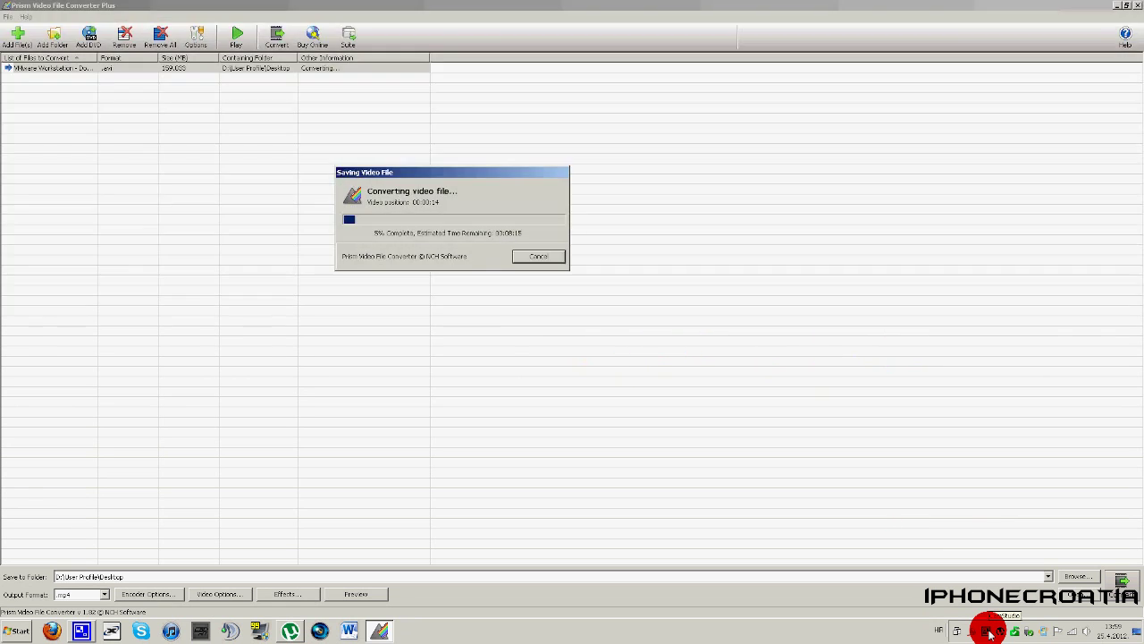
right_click(990, 633)
click(999, 614)
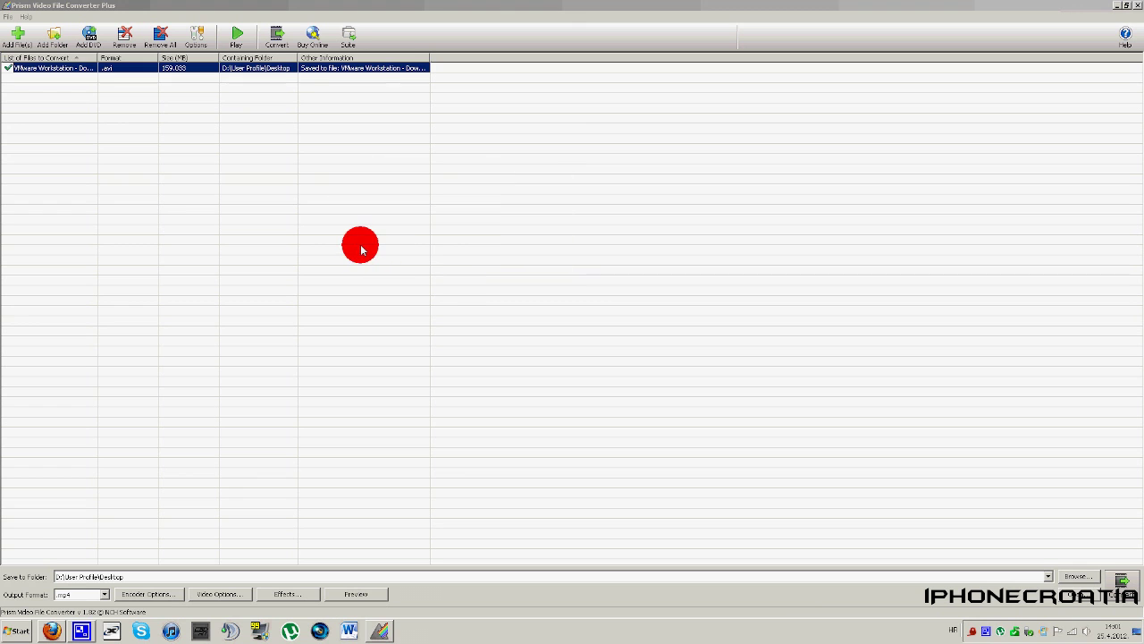
click(379, 632)
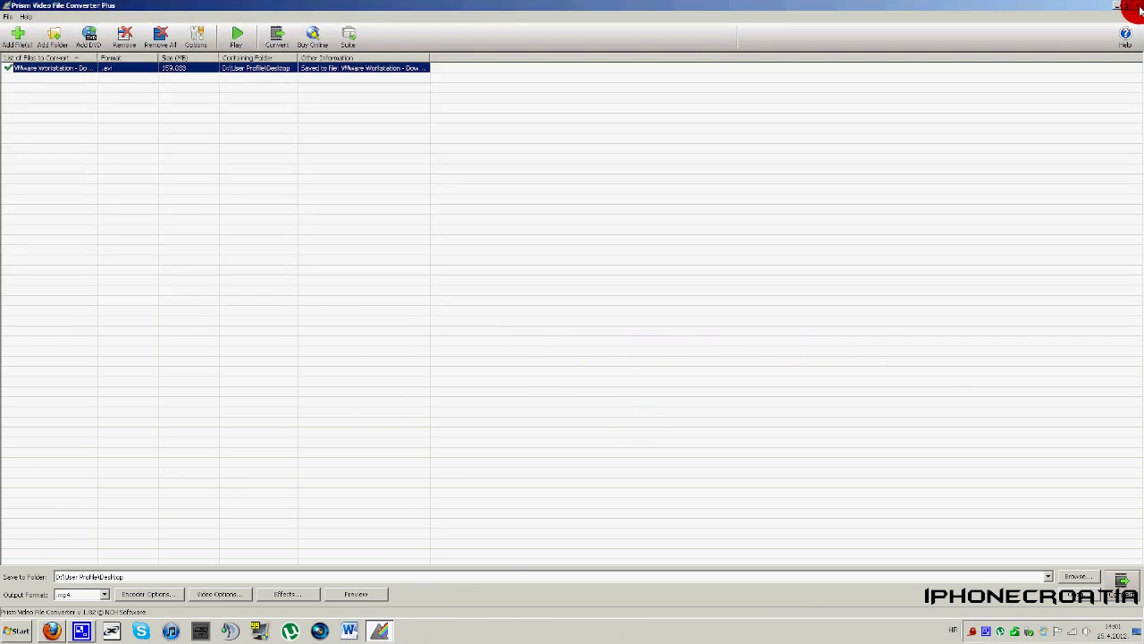
click(1133, 7)
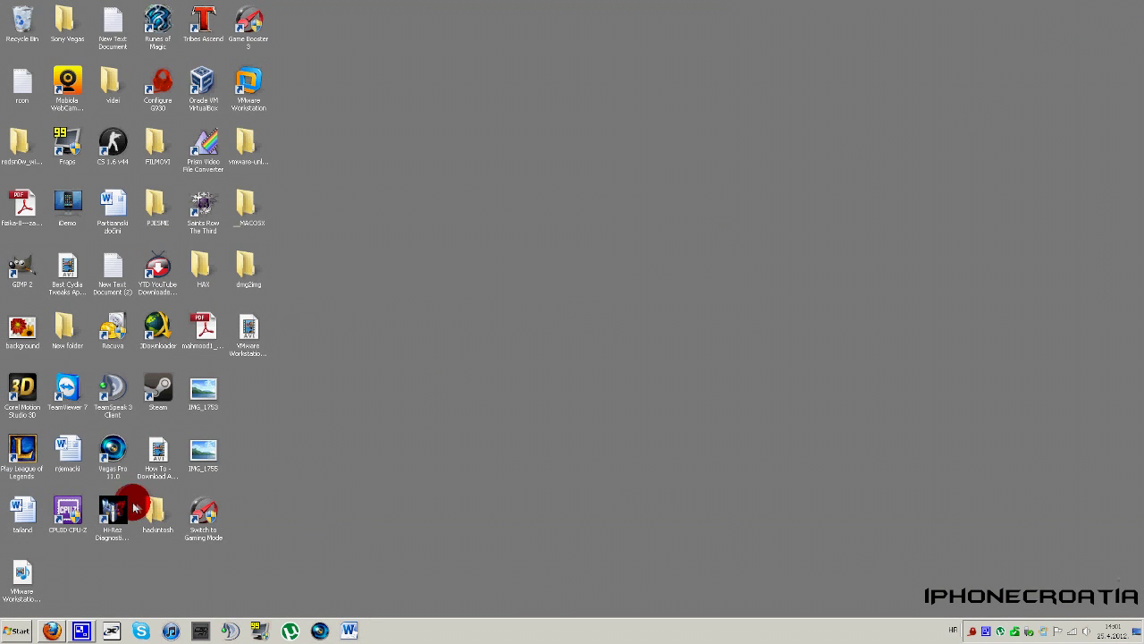
Step: Move the new MP4 icon up and open the original AVI's Properties at the upper right
drag(23, 576, 474, 145)
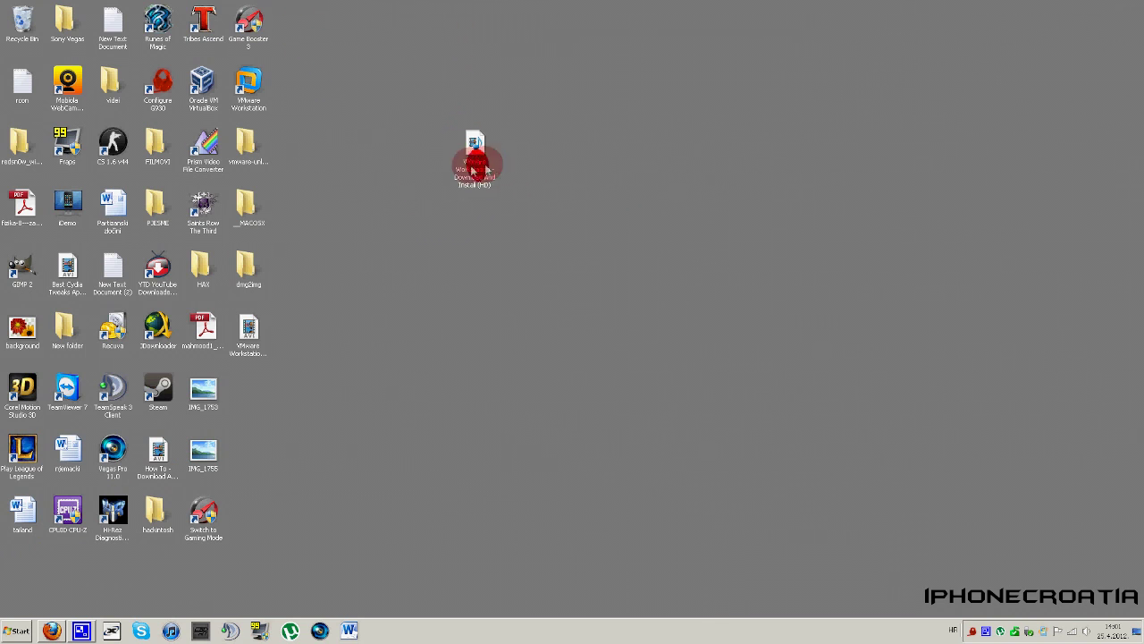
right_click(251, 324)
click(297, 504)
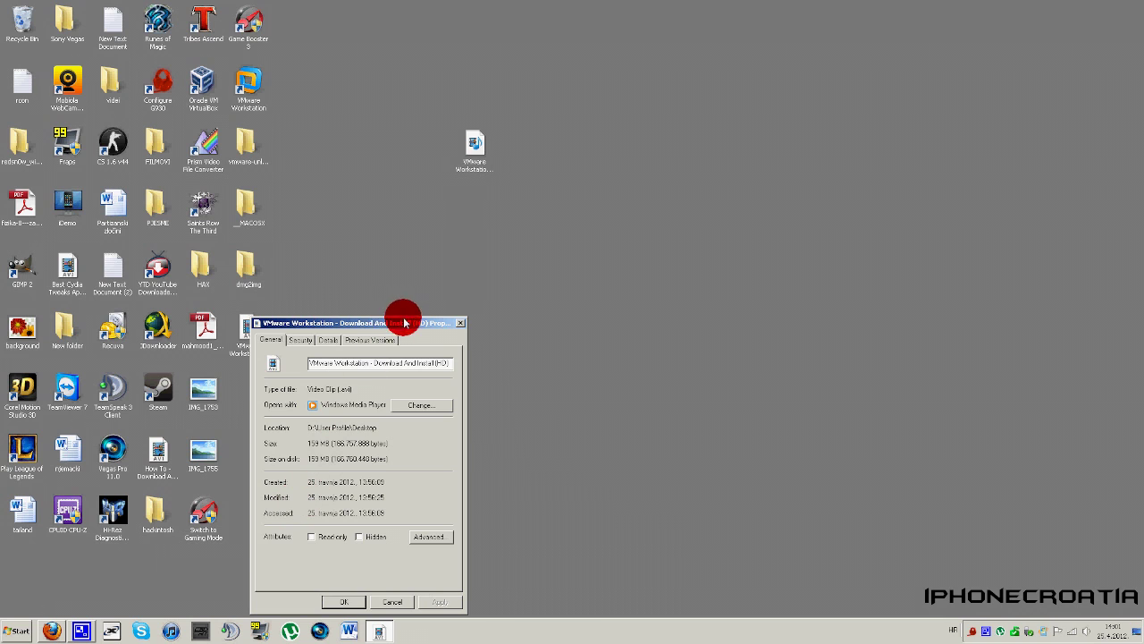
drag(404, 321, 769, 198)
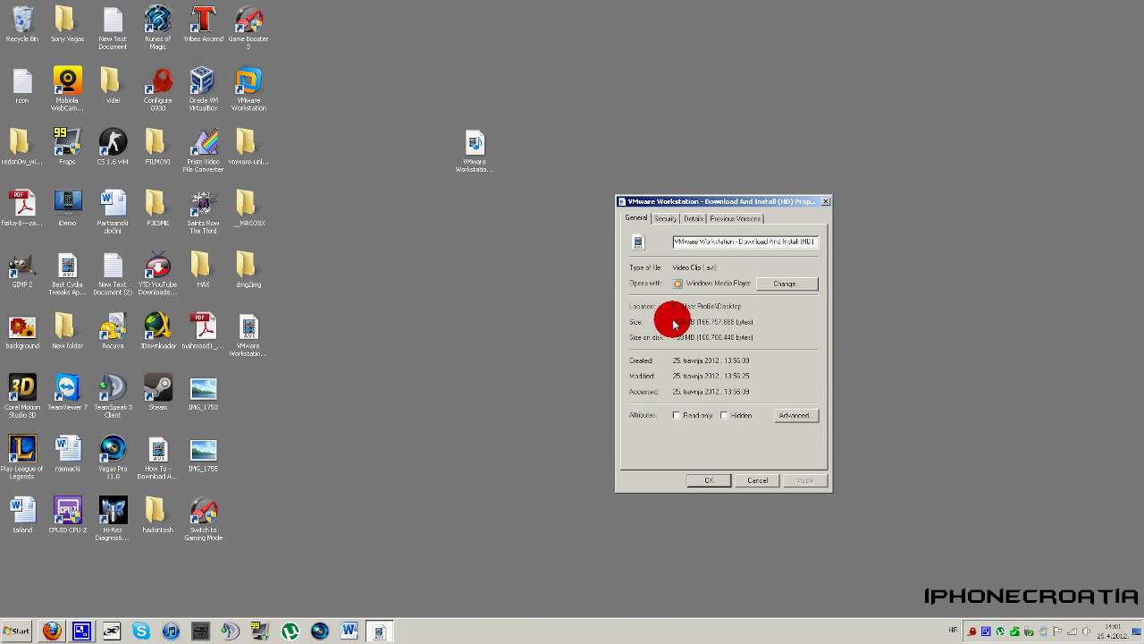
drag(749, 204, 860, 144)
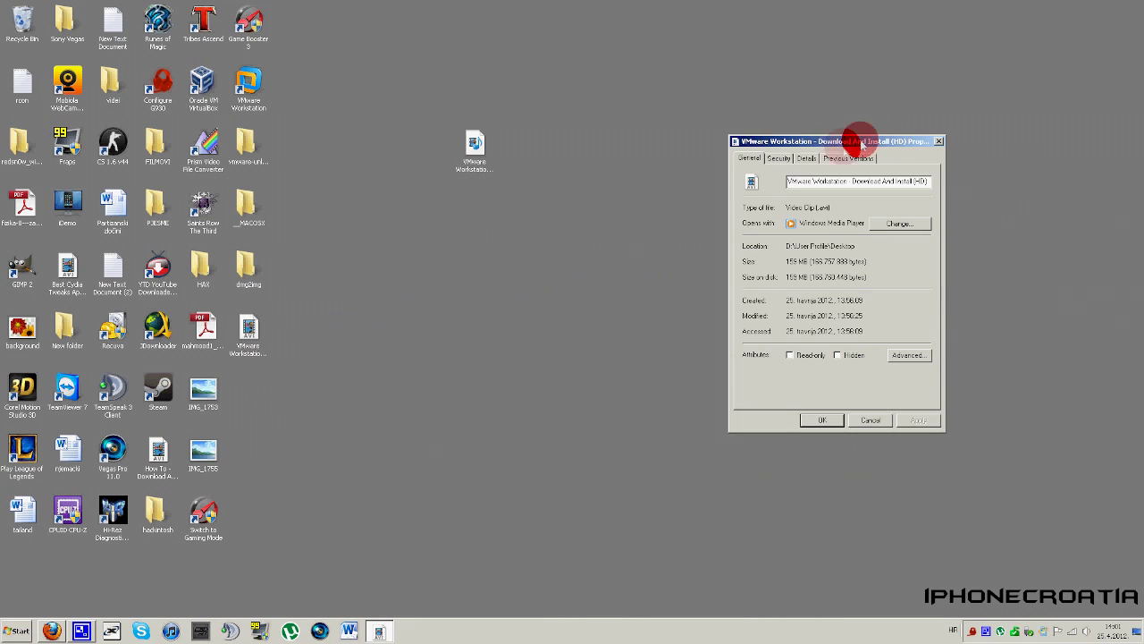
Step: Open the MP4's Properties and highlight its 15,7 MB size and 15,8 MB size on disk
click(466, 169)
right_click(466, 169)
click(483, 343)
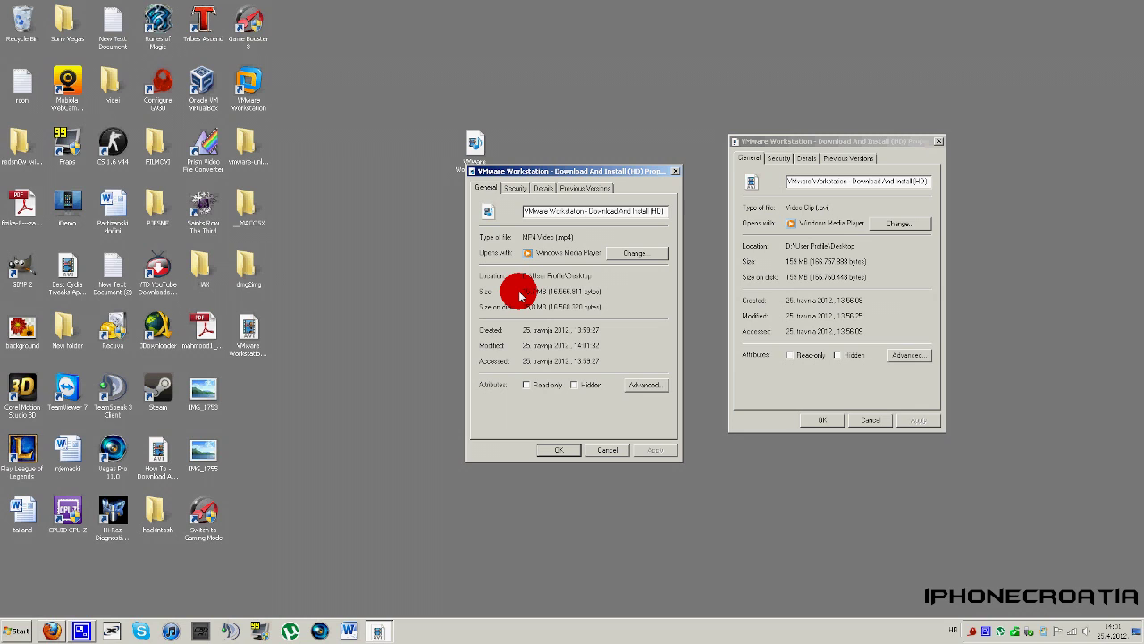
drag(524, 293, 546, 295)
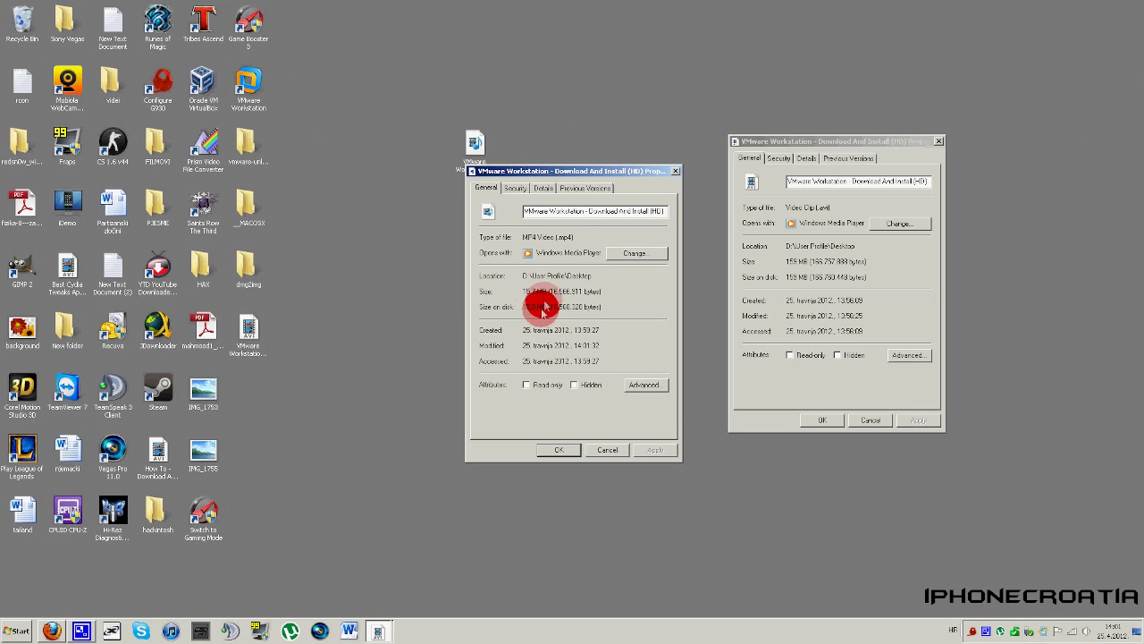
right_click(543, 310)
click(521, 310)
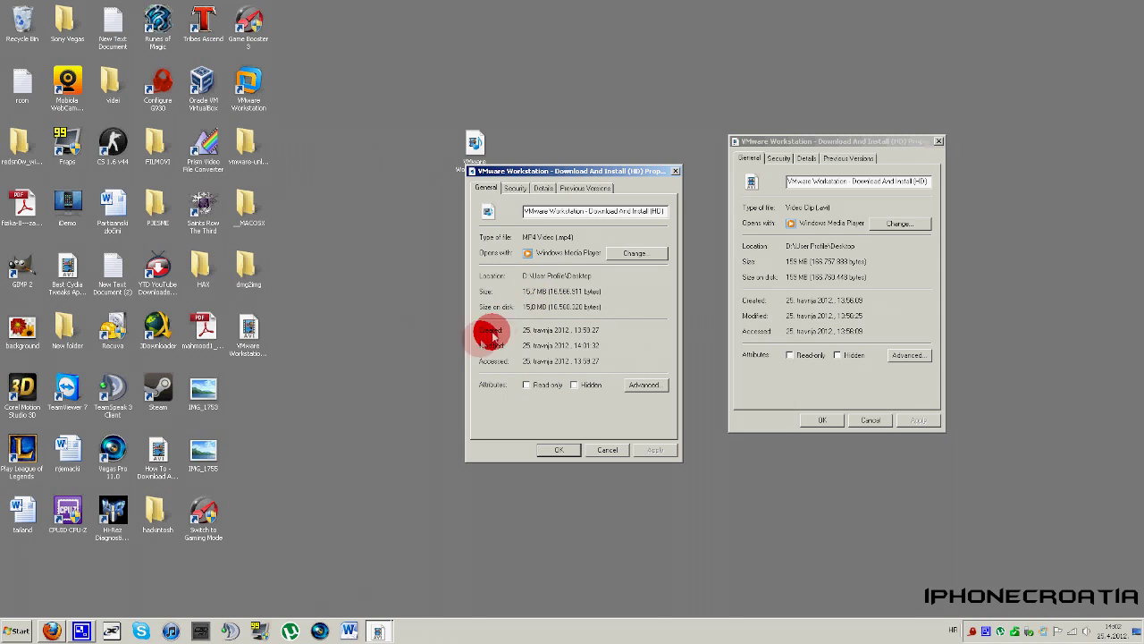
click(456, 343)
Step: Nudge the MP4 icon slightly left and refresh the desktop
drag(453, 177, 407, 176)
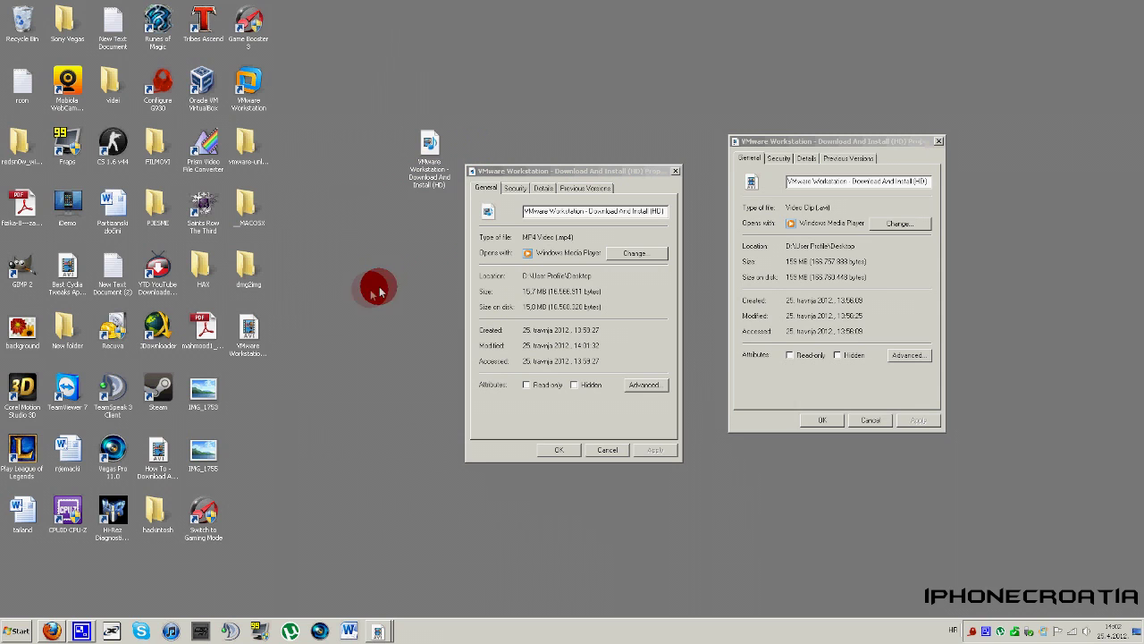
right_click(327, 305)
click(364, 343)
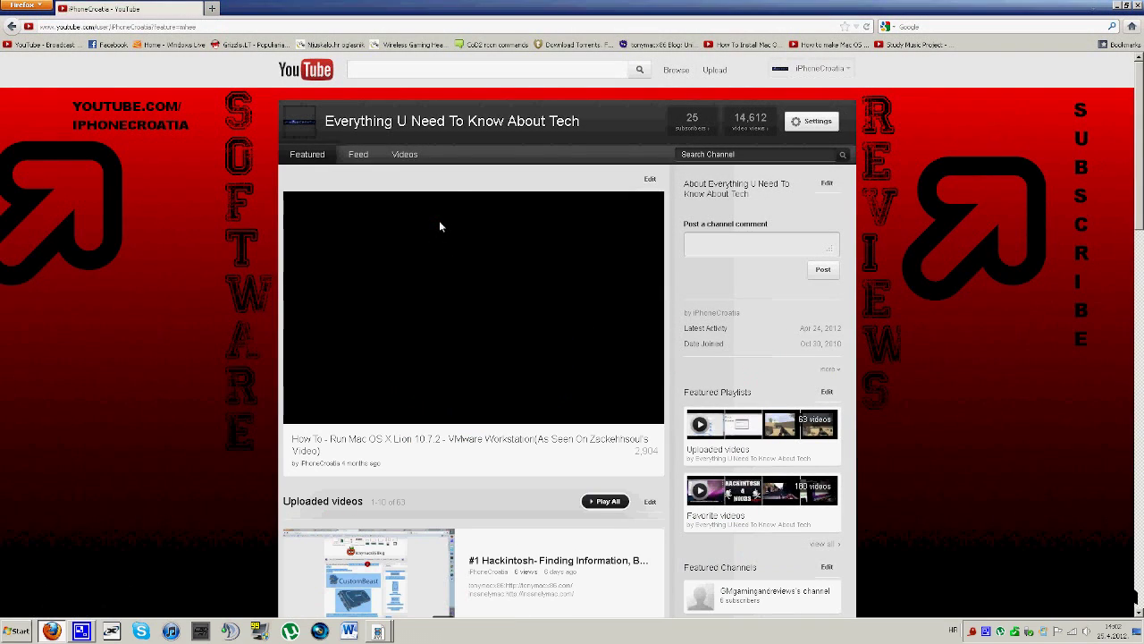
Step: Play '#1 Hackintosh- Finding Information, Best Sites' from Videos, change its quality, and enlarge the player
click(404, 156)
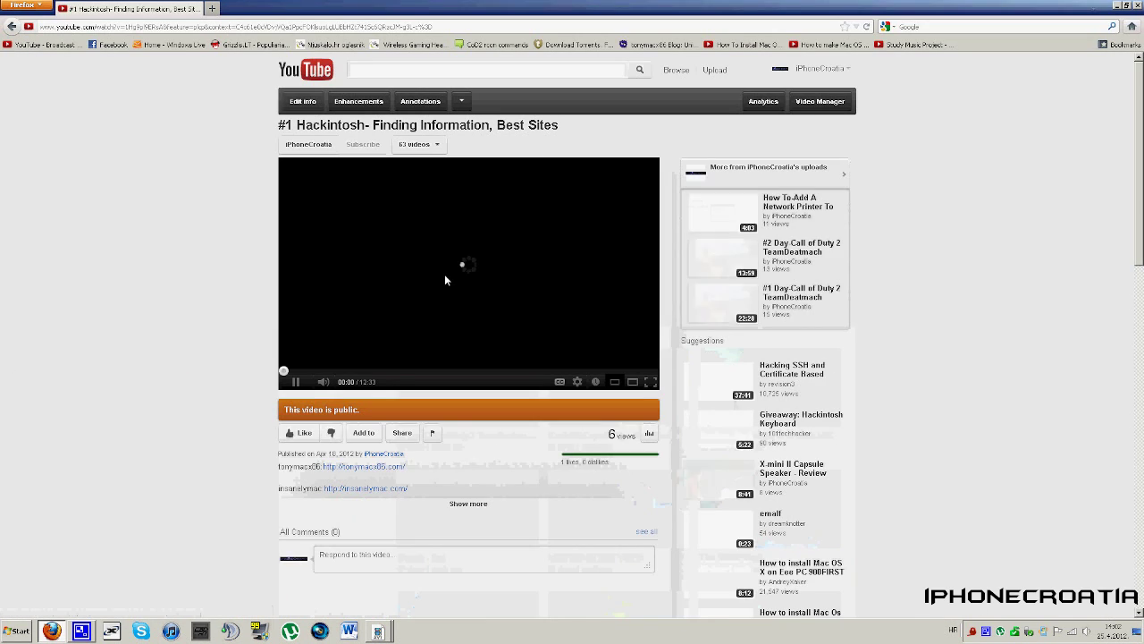
click(445, 279)
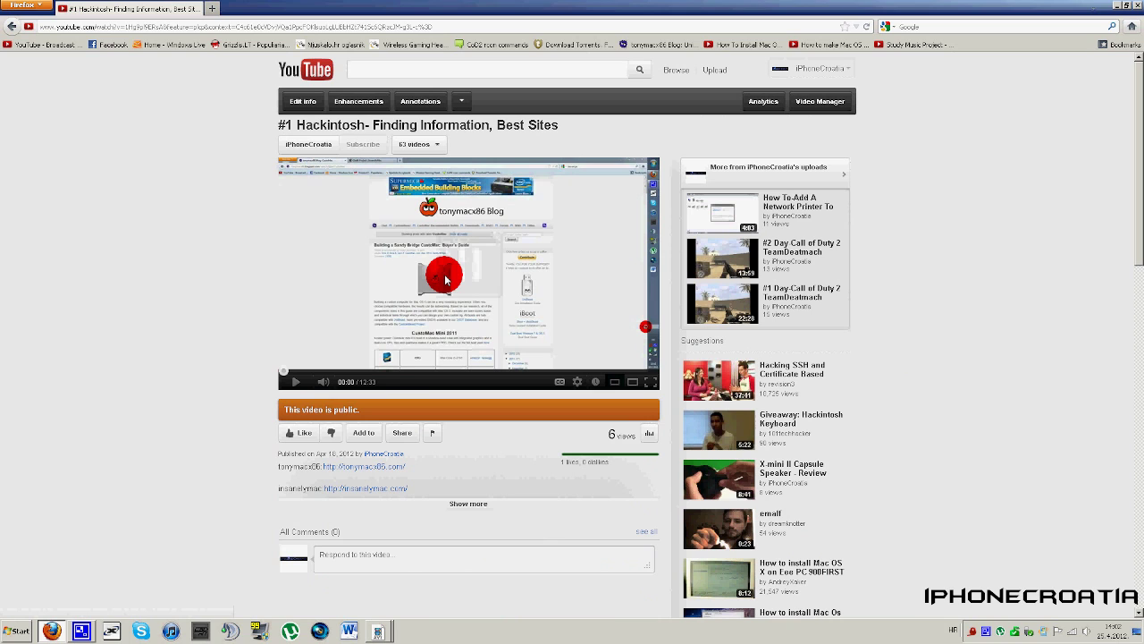
click(577, 382)
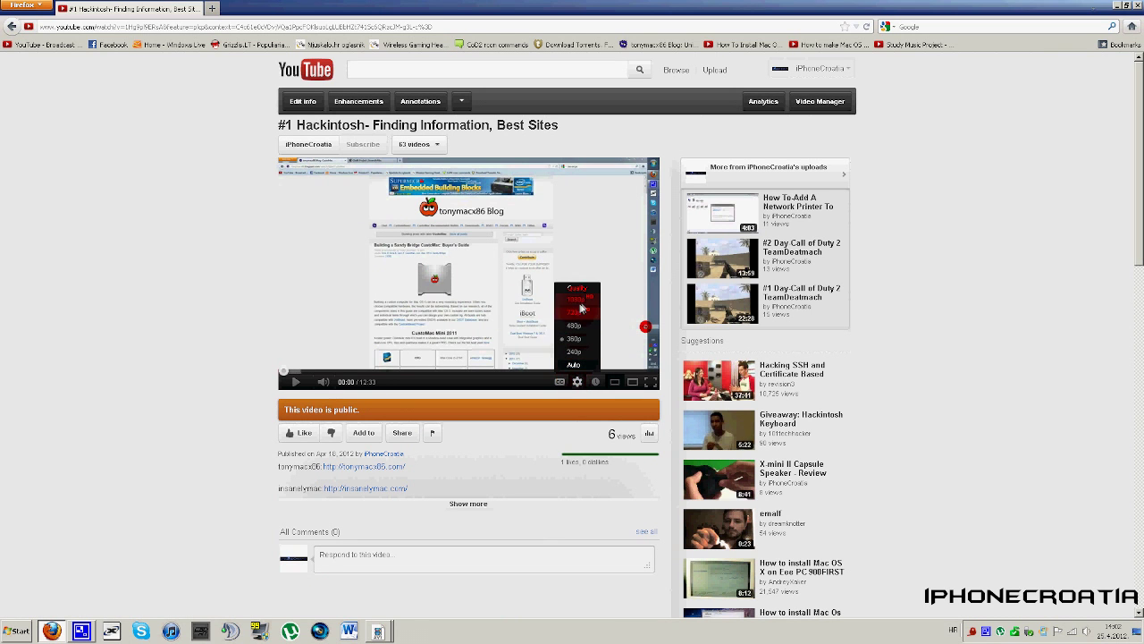
click(578, 313)
click(631, 382)
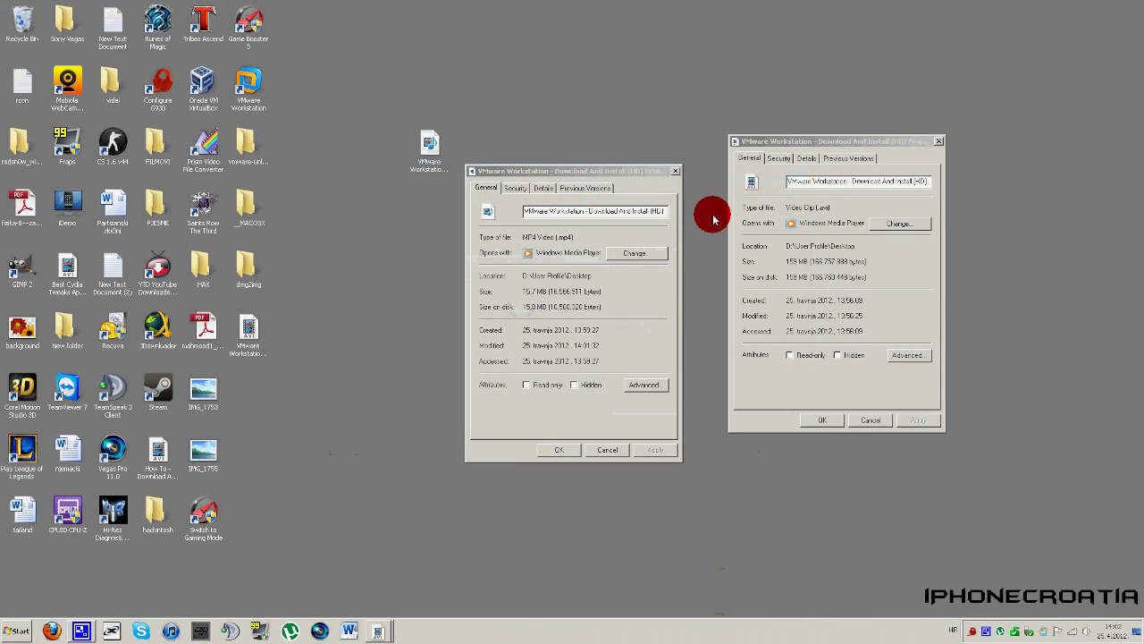
Step: Close the MP4 and AVI Properties windows and refresh the desktop
click(565, 451)
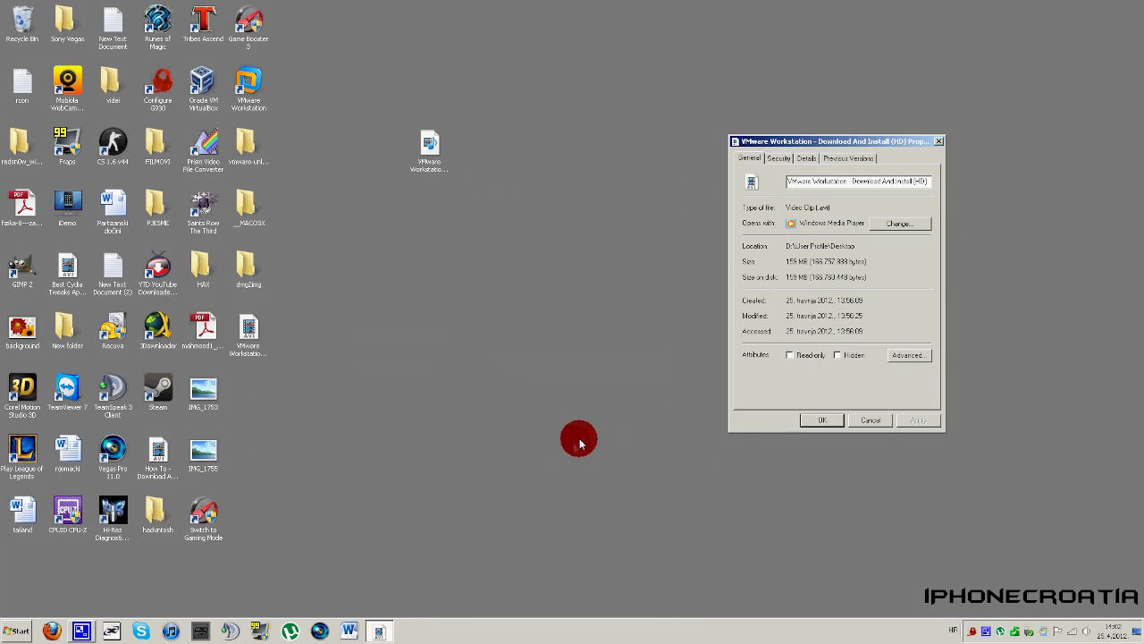
click(822, 419)
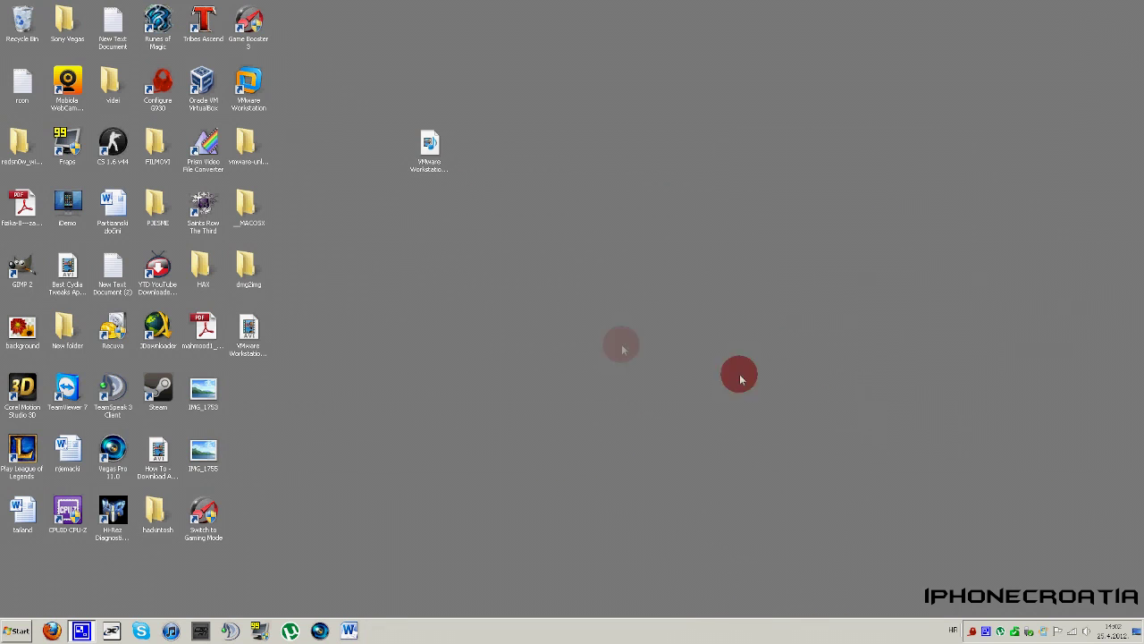
right_click(366, 299)
click(431, 343)
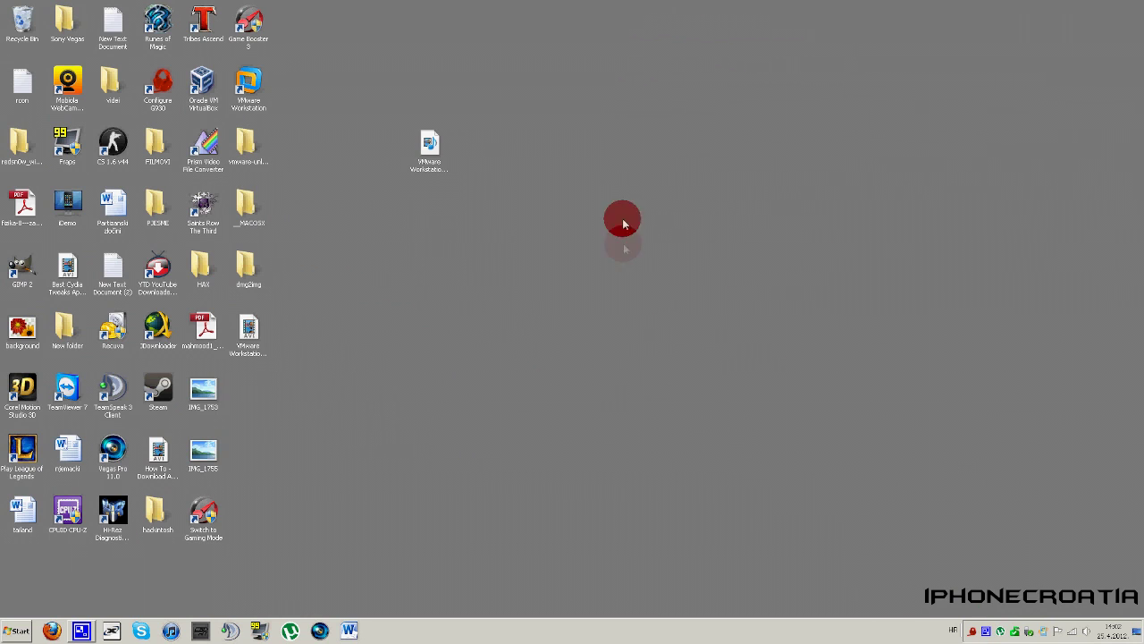
Step: Refresh the desktop three more times
right_click(625, 255)
click(714, 291)
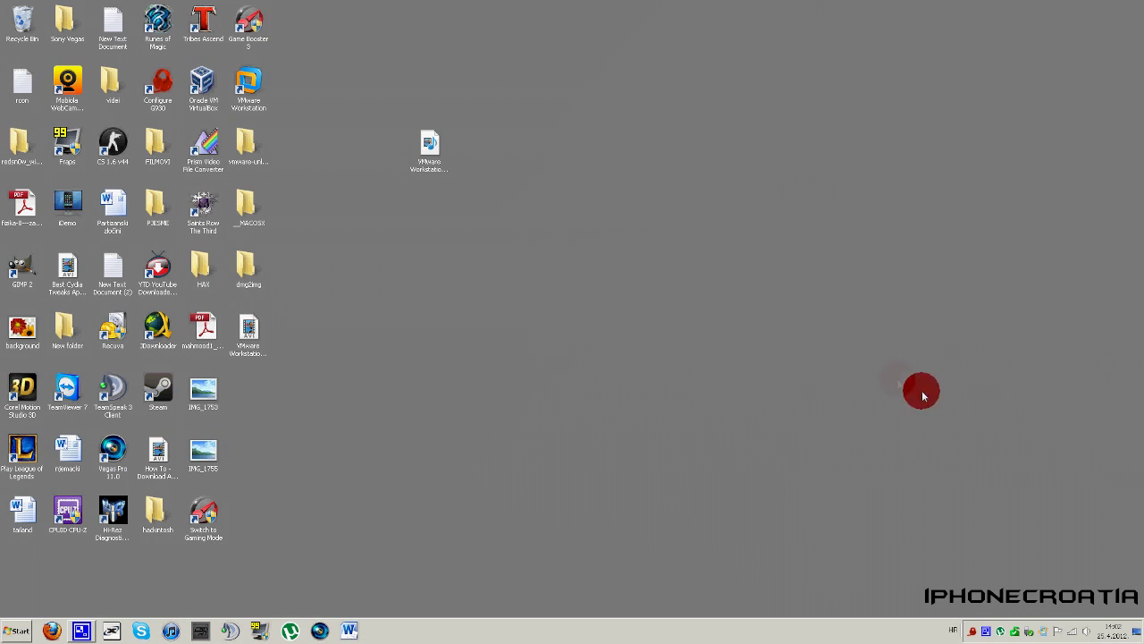
right_click(704, 259)
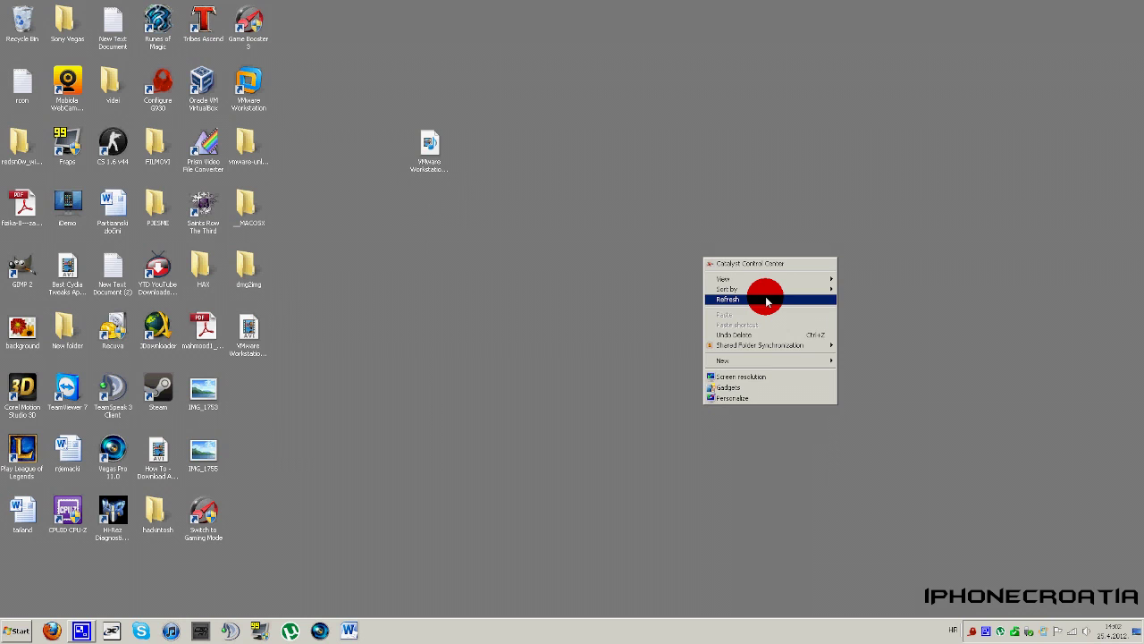
click(767, 301)
right_click(766, 298)
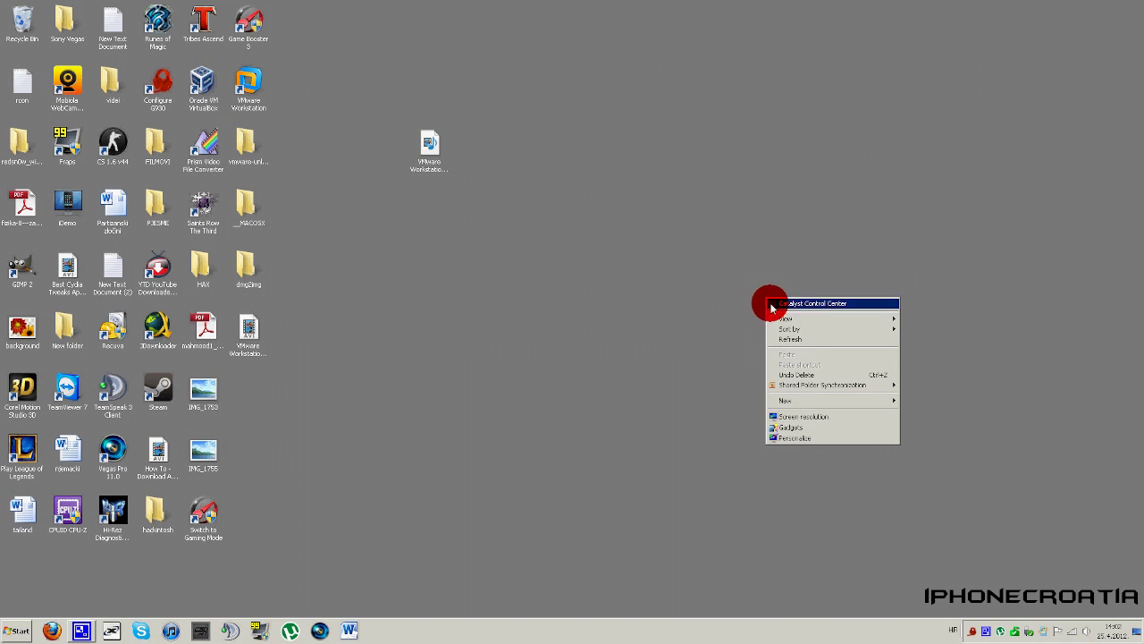
click(826, 342)
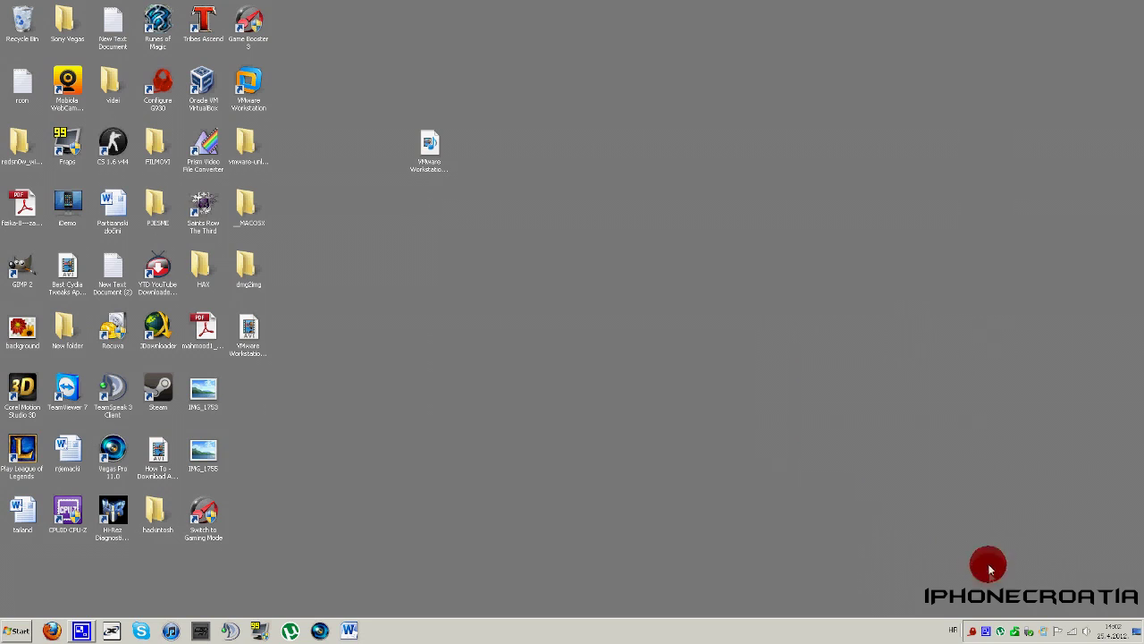